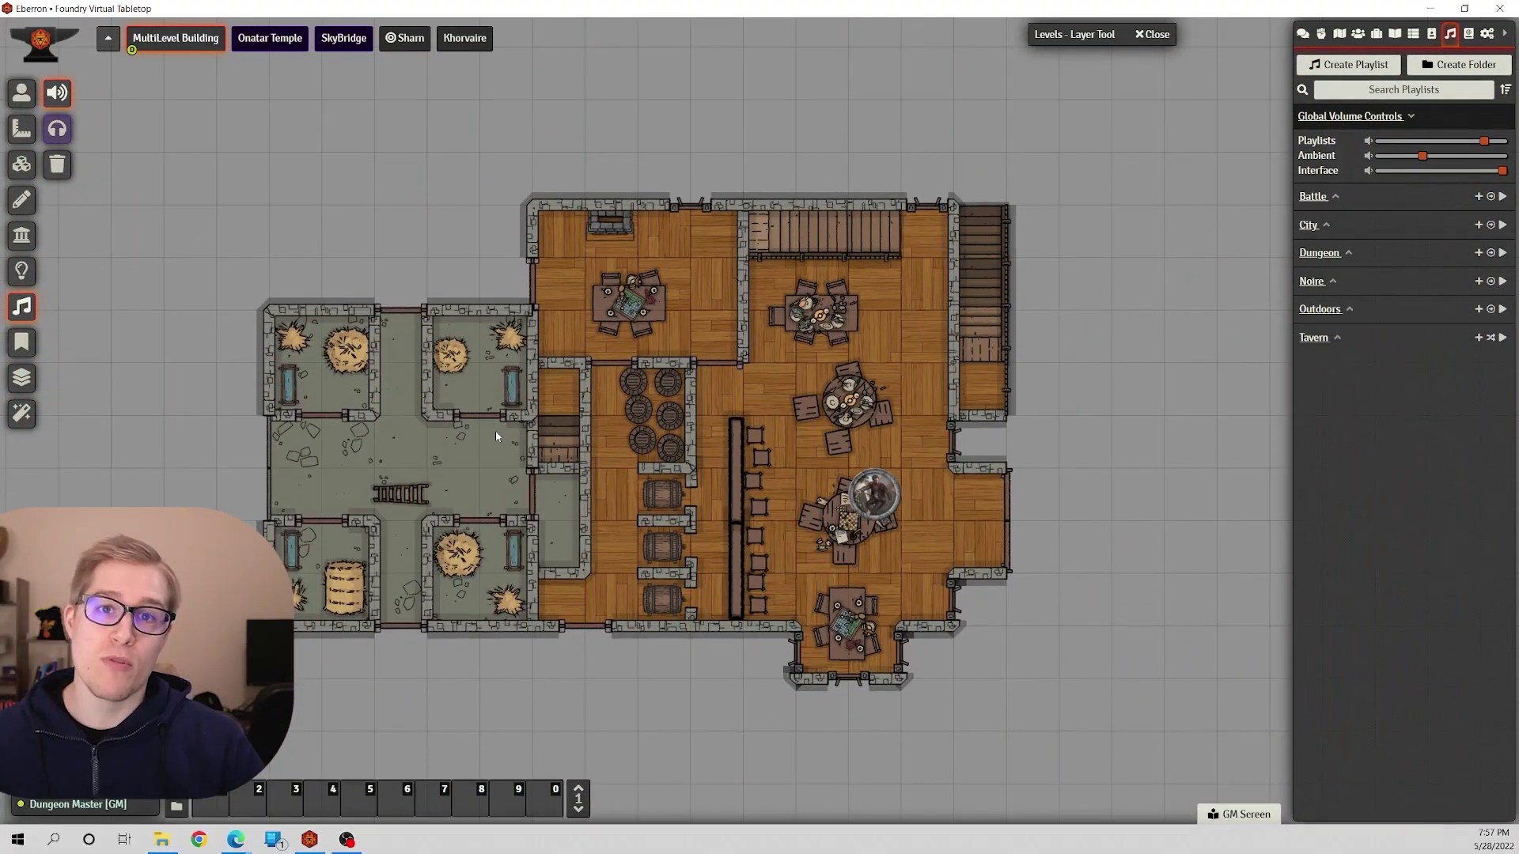
Open the tabletop's user data folder, then create and delete a throwaway 'Test' playlist
{"action": "right_click", "coordinate": [309, 839]}
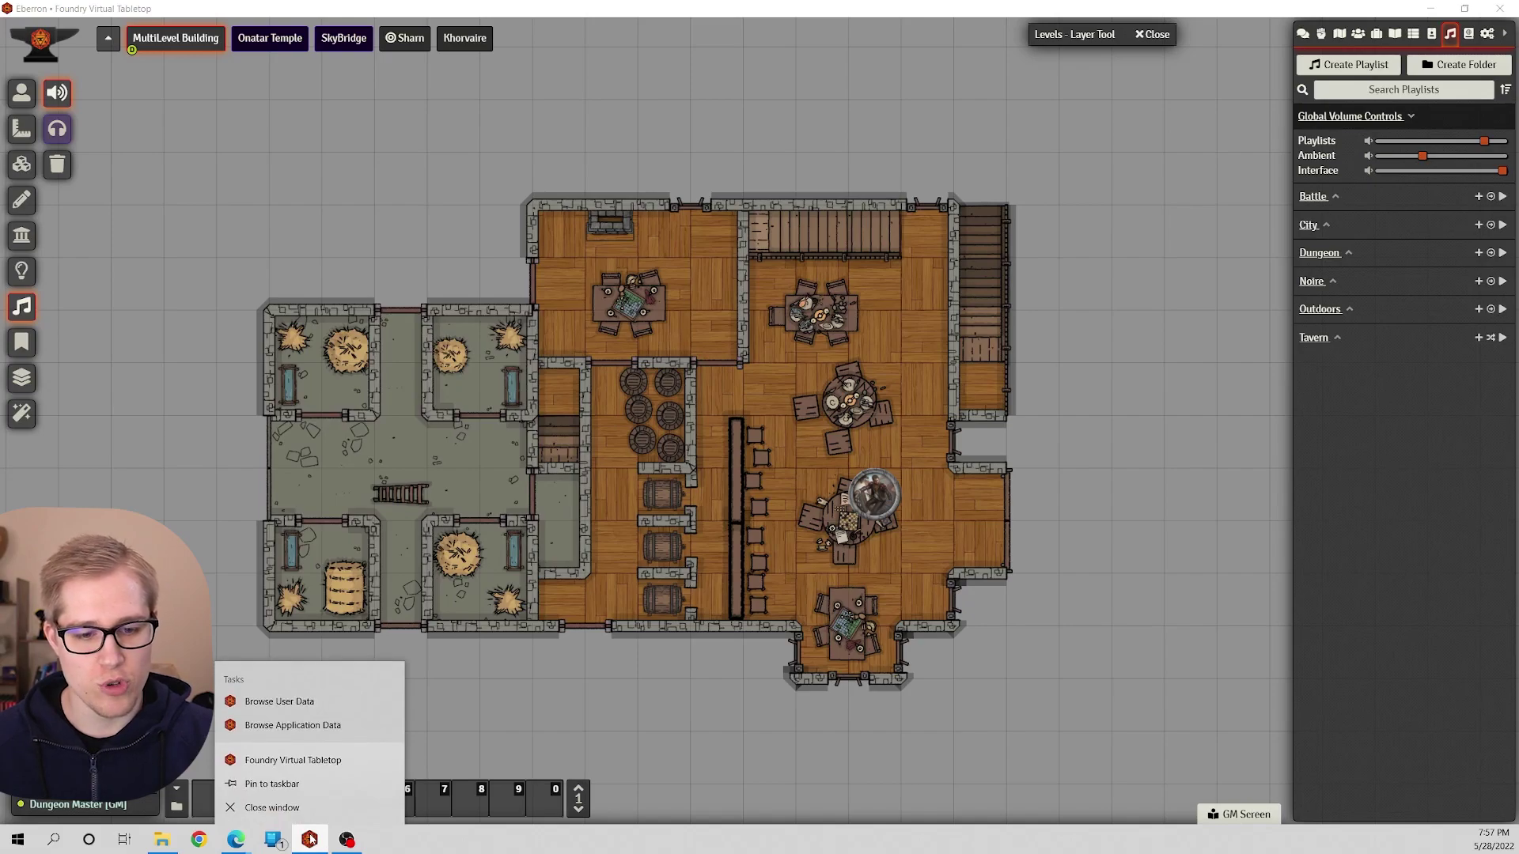
{"action": "left_click", "coordinate": [299, 704]}
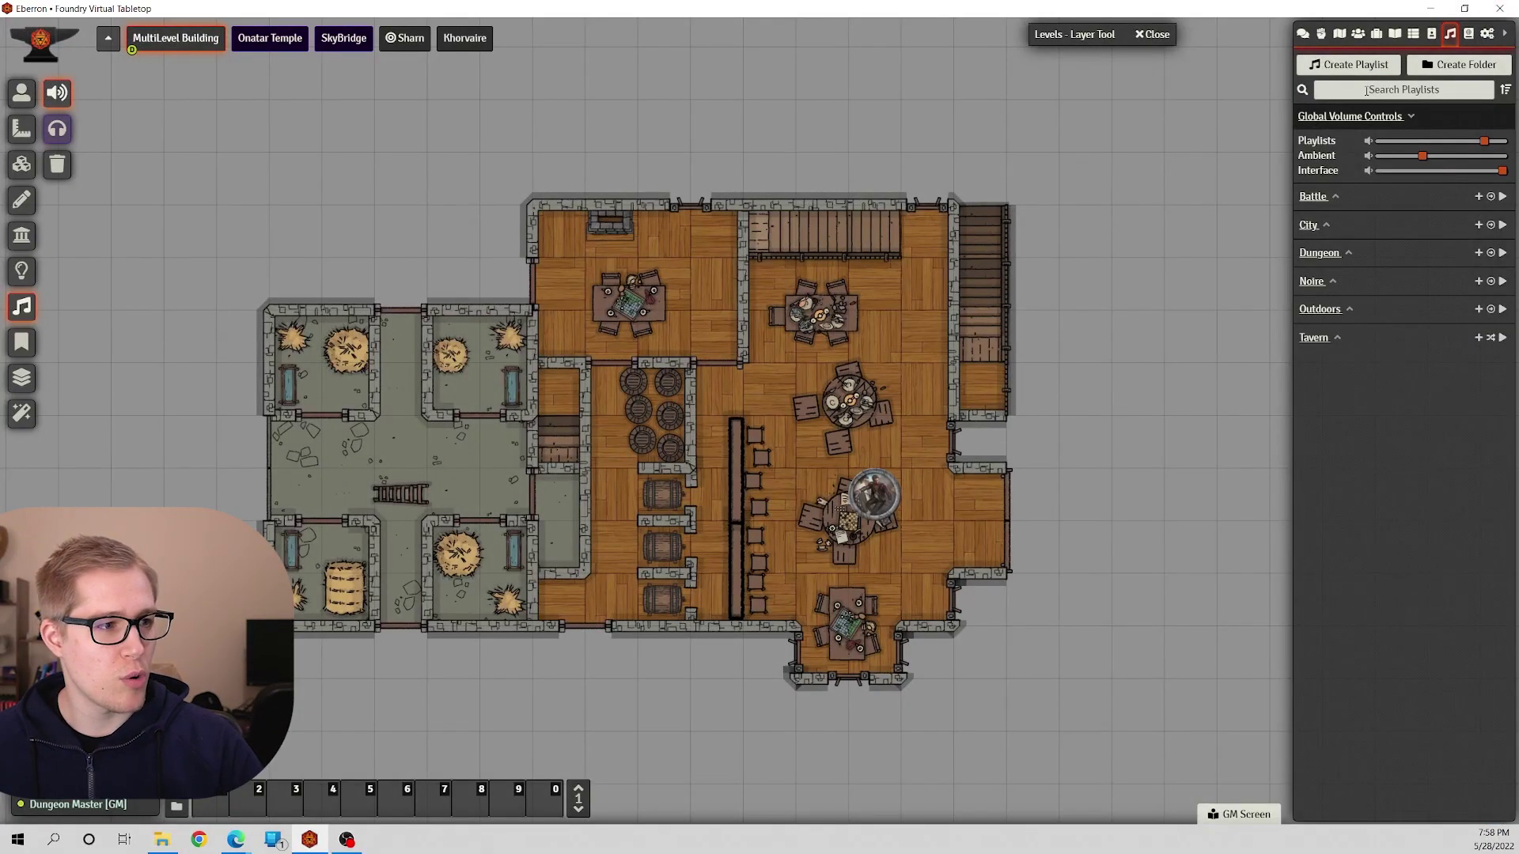
{"action": "left_click", "coordinate": [1344, 67]}
{"action": "type", "text": "Test"}
{"action": "key", "text": "Return"}
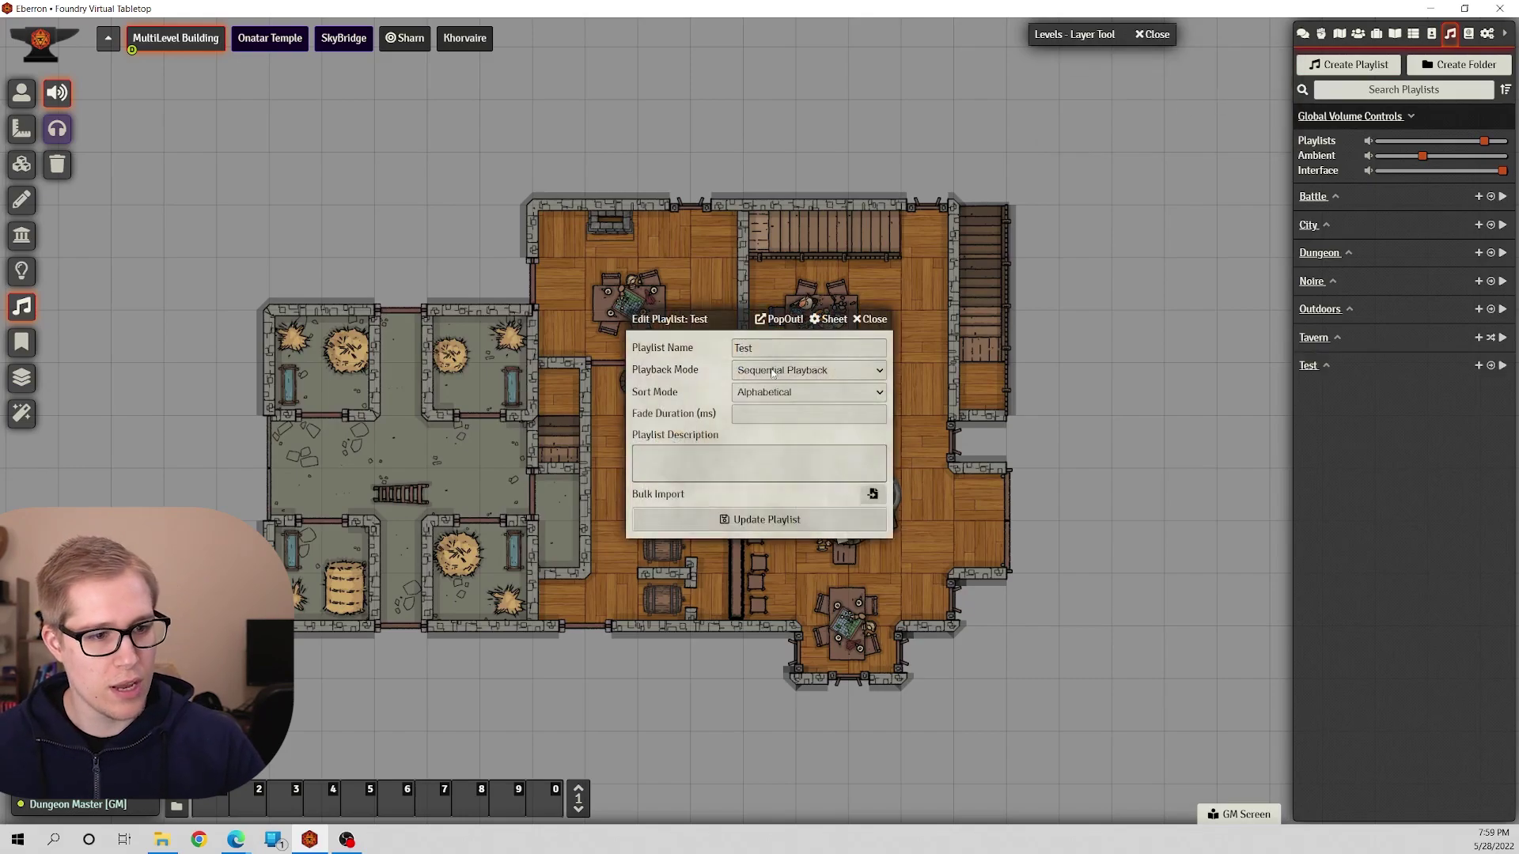
{"action": "left_click", "coordinate": [871, 319]}
{"action": "right_click", "coordinate": [1312, 365]}
{"action": "left_click", "coordinate": [1345, 380]}
Edit the Tavern playlist, trying Sequential Playback and then Shuffle Tracks as playback mode
{"action": "right_click", "coordinate": [1347, 341]}
{"action": "left_click", "coordinate": [1353, 353]}
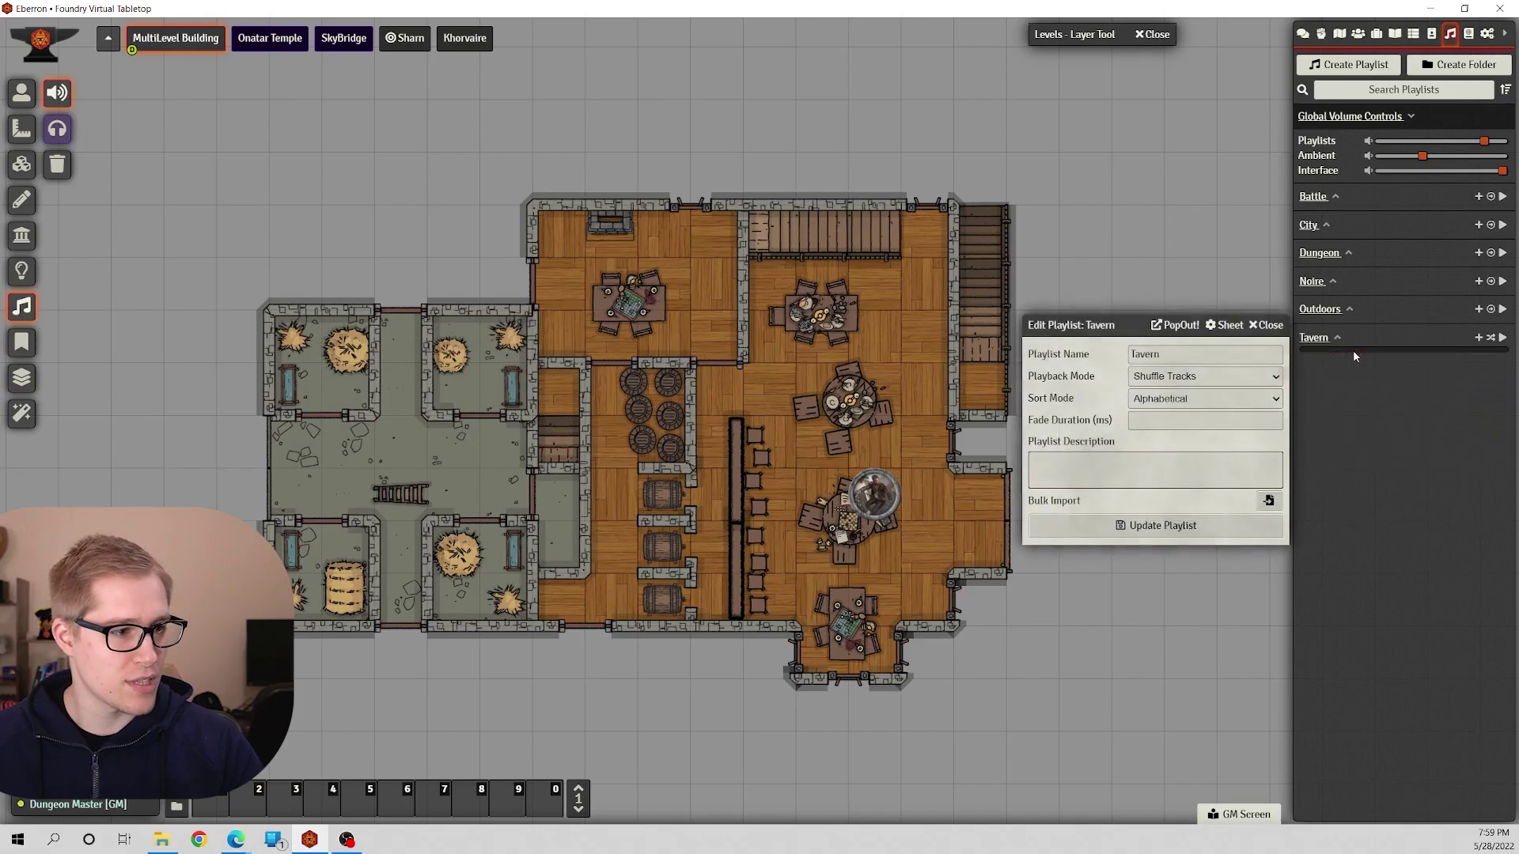
{"action": "left_click_drag", "start_coordinate": [1128, 325], "coordinate": [842, 177]}
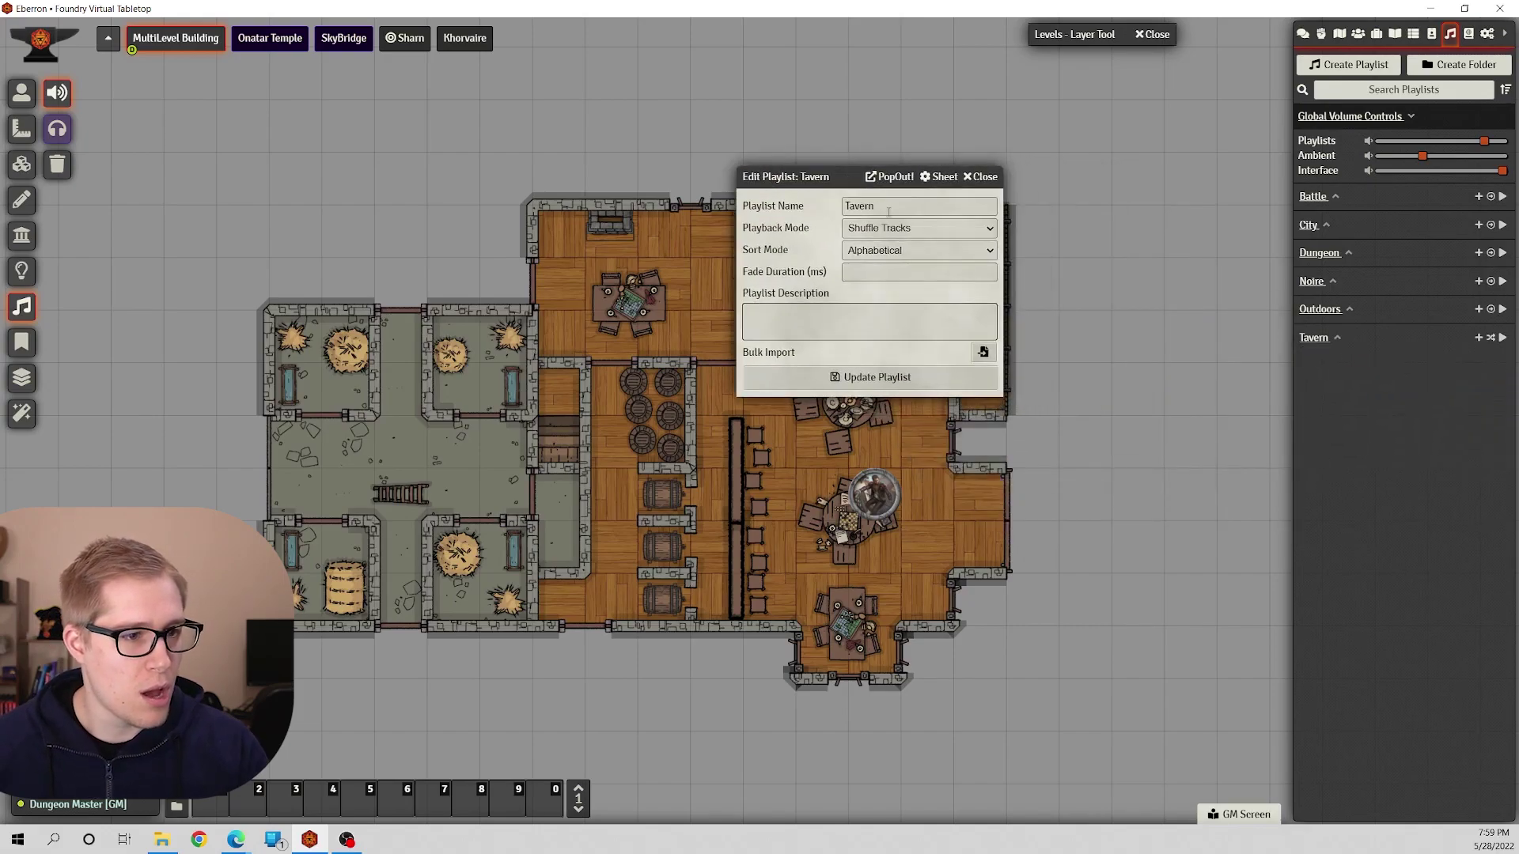
{"action": "left_click", "coordinate": [932, 230]}
{"action": "left_click", "coordinate": [929, 240]}
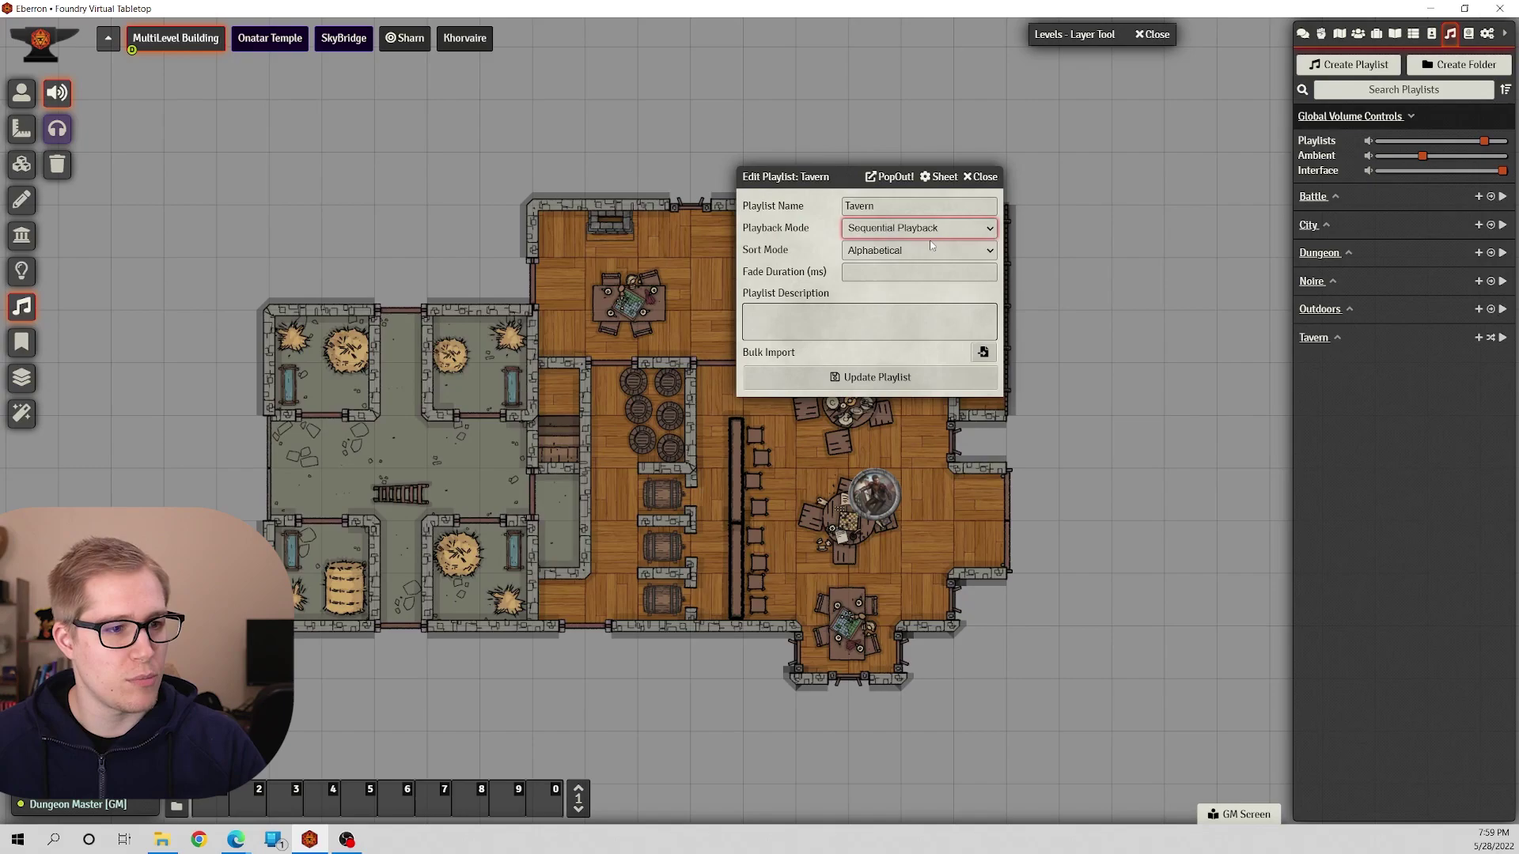
{"action": "left_click", "coordinate": [962, 230]}
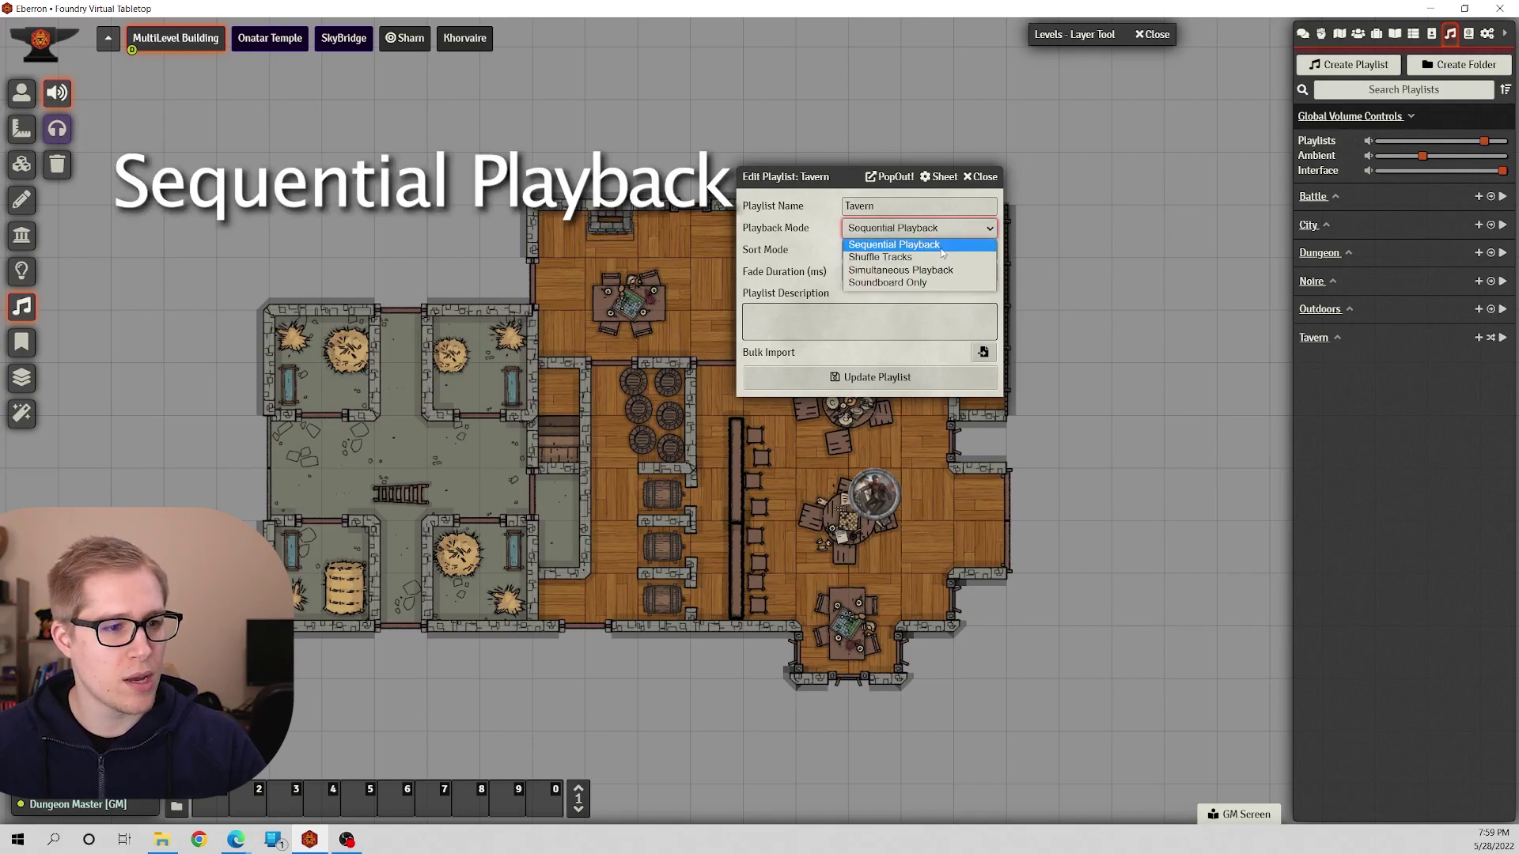
{"action": "left_click", "coordinate": [945, 257]}
Recheck the playback and sort mode options, leaving playback mode on Shuffle Tracks
{"action": "left_click", "coordinate": [929, 231]}
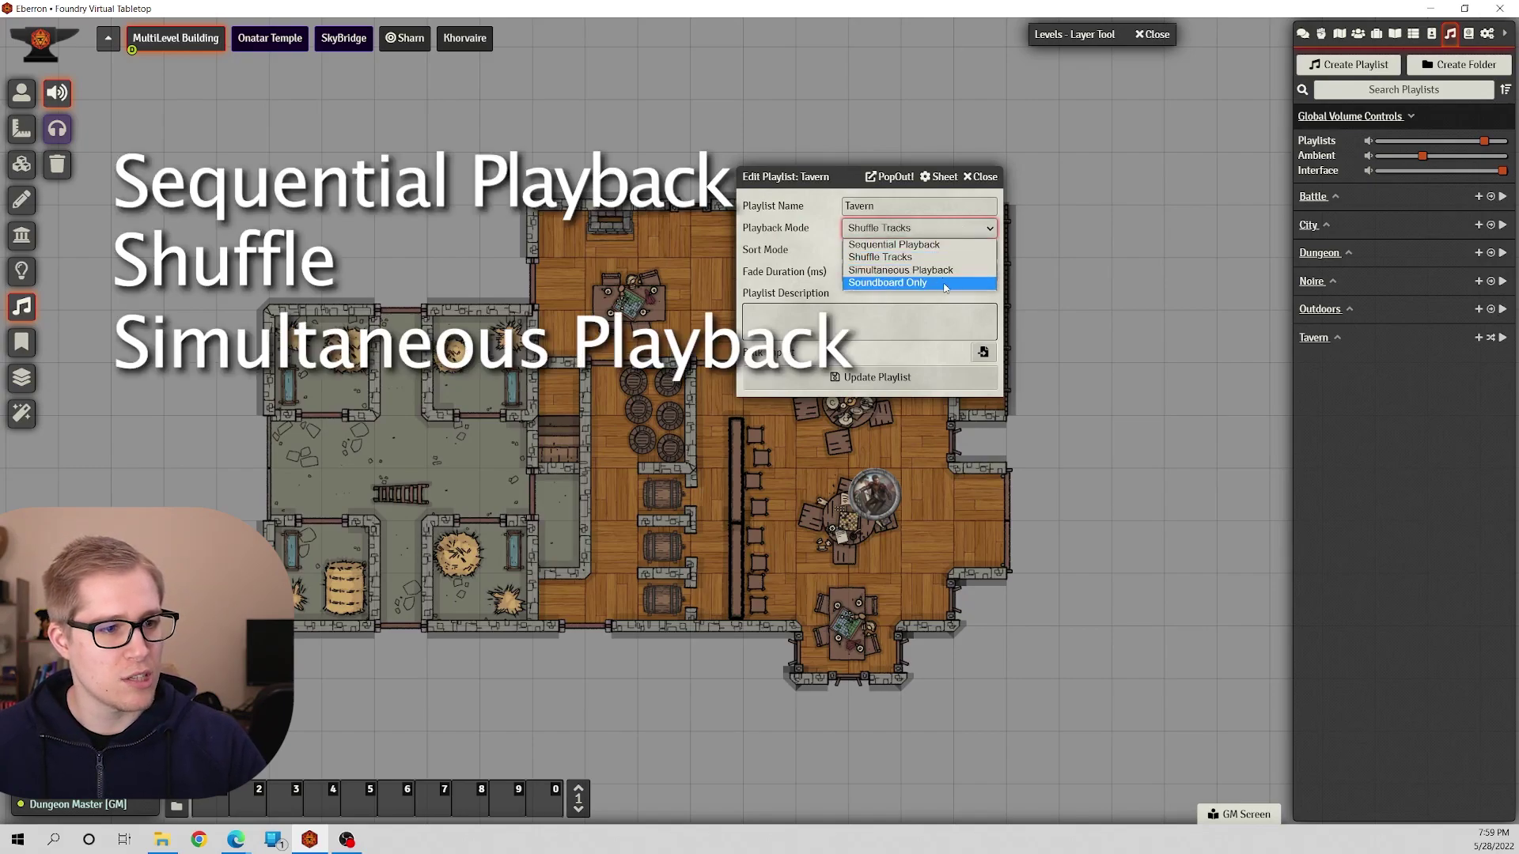
{"action": "left_click", "coordinate": [802, 291]}
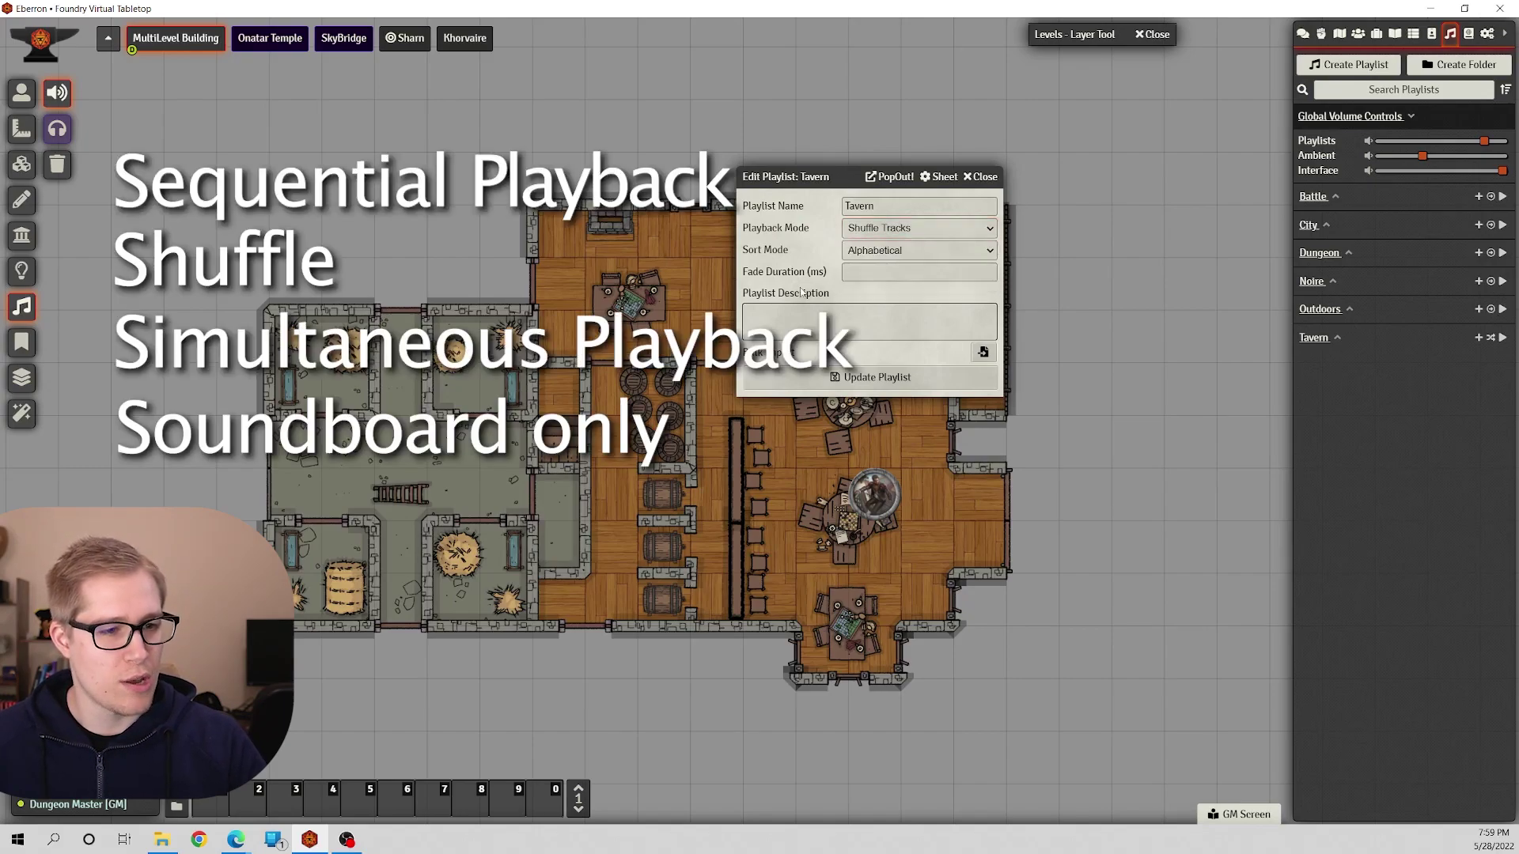
{"action": "left_click", "coordinate": [898, 235]}
{"action": "left_click", "coordinate": [930, 246]}
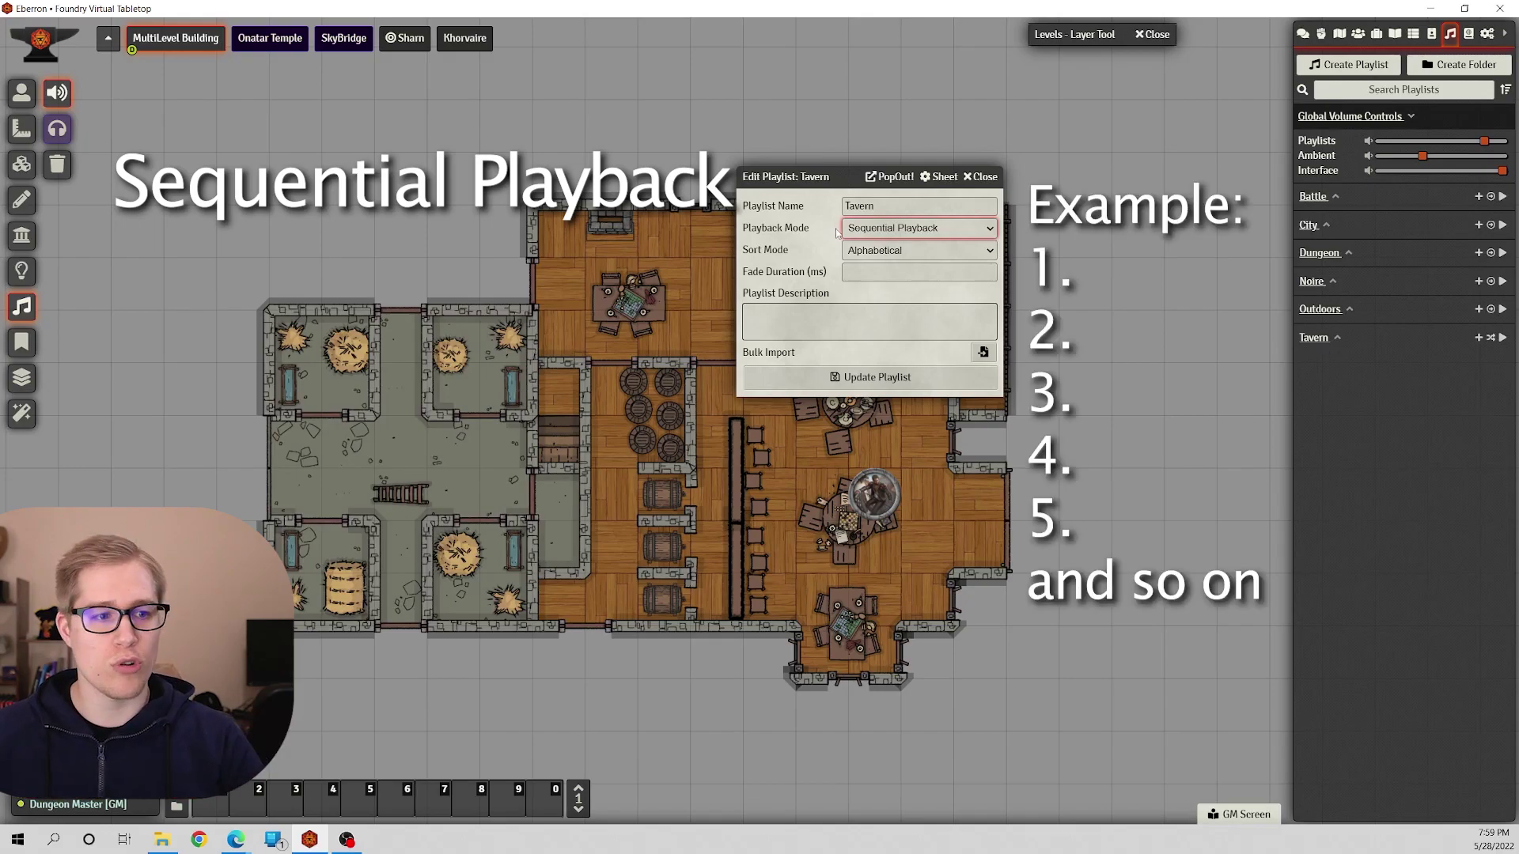
{"action": "left_click", "coordinate": [956, 249]}
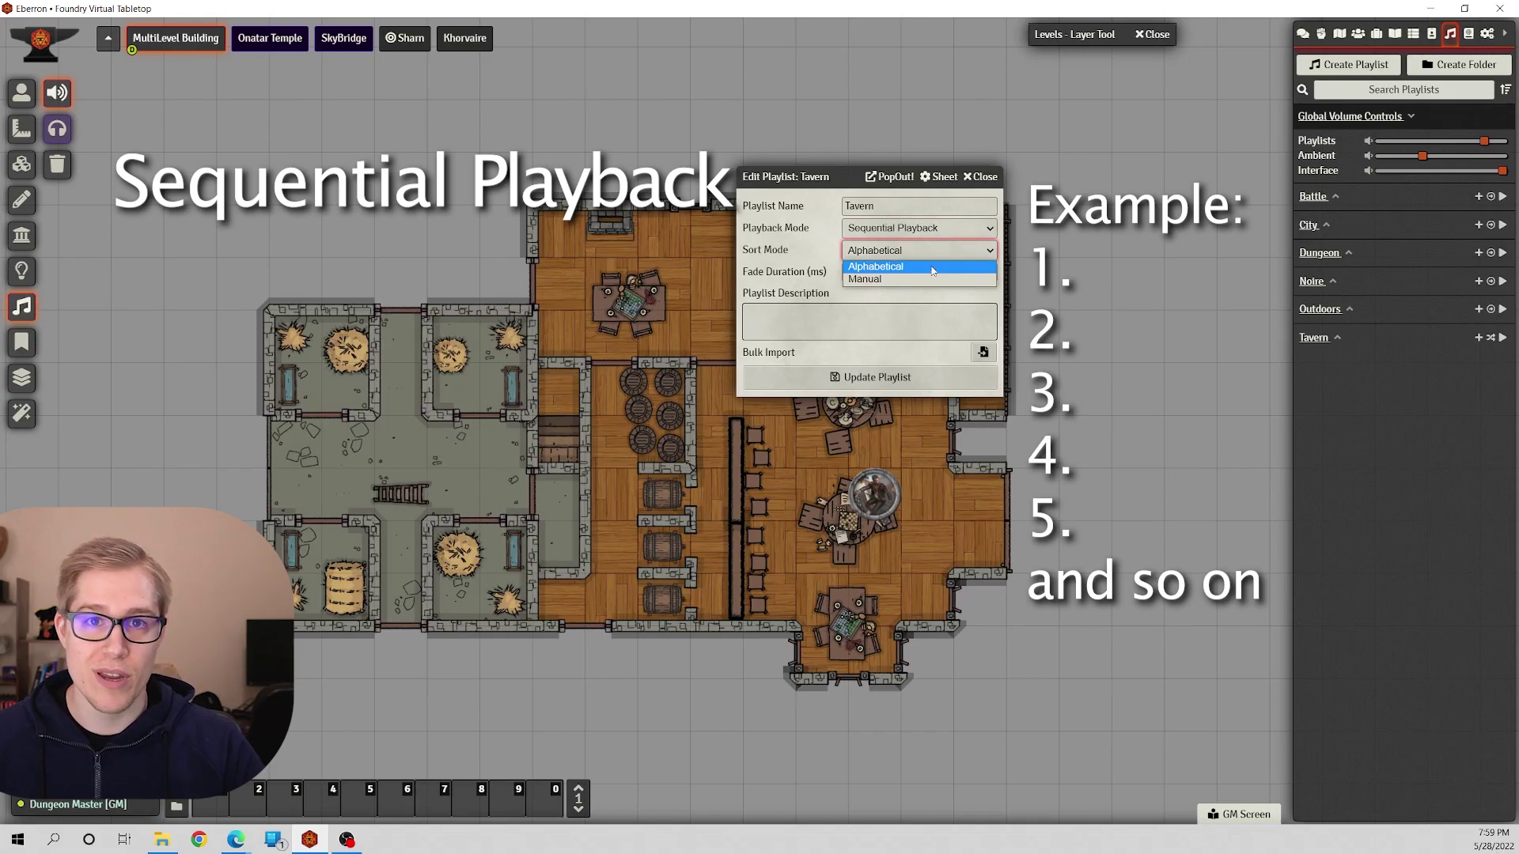
{"action": "left_click", "coordinate": [910, 228]}
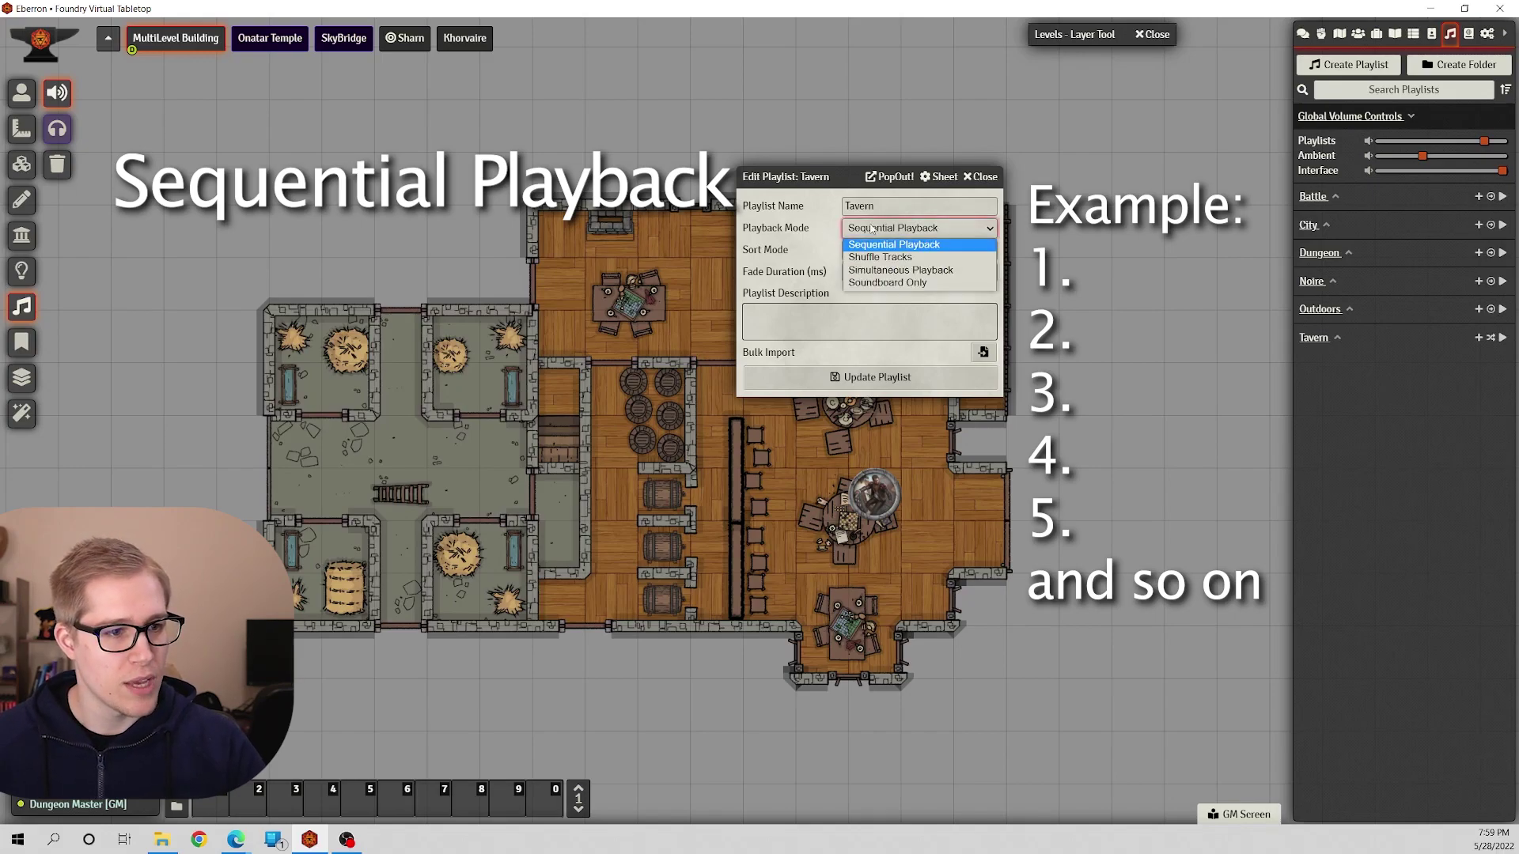
{"action": "left_click", "coordinate": [888, 258]}
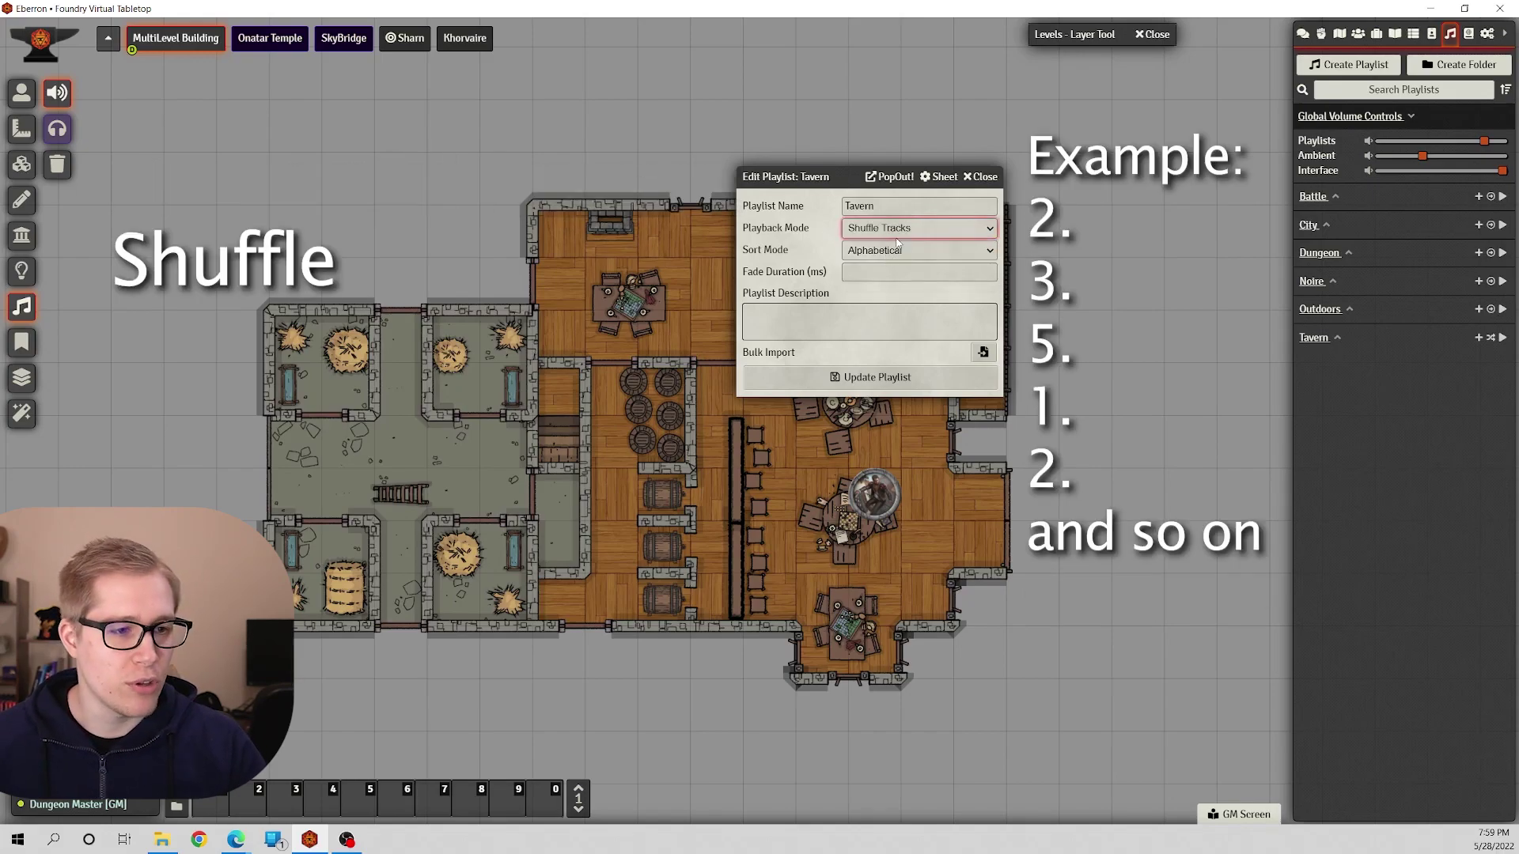
Try Simultaneous Playback as the Tavern playlist's playback mode
{"action": "left_click", "coordinate": [899, 231]}
{"action": "left_click", "coordinate": [902, 257]}
{"action": "left_click", "coordinate": [910, 230]}
{"action": "left_click", "coordinate": [911, 271]}
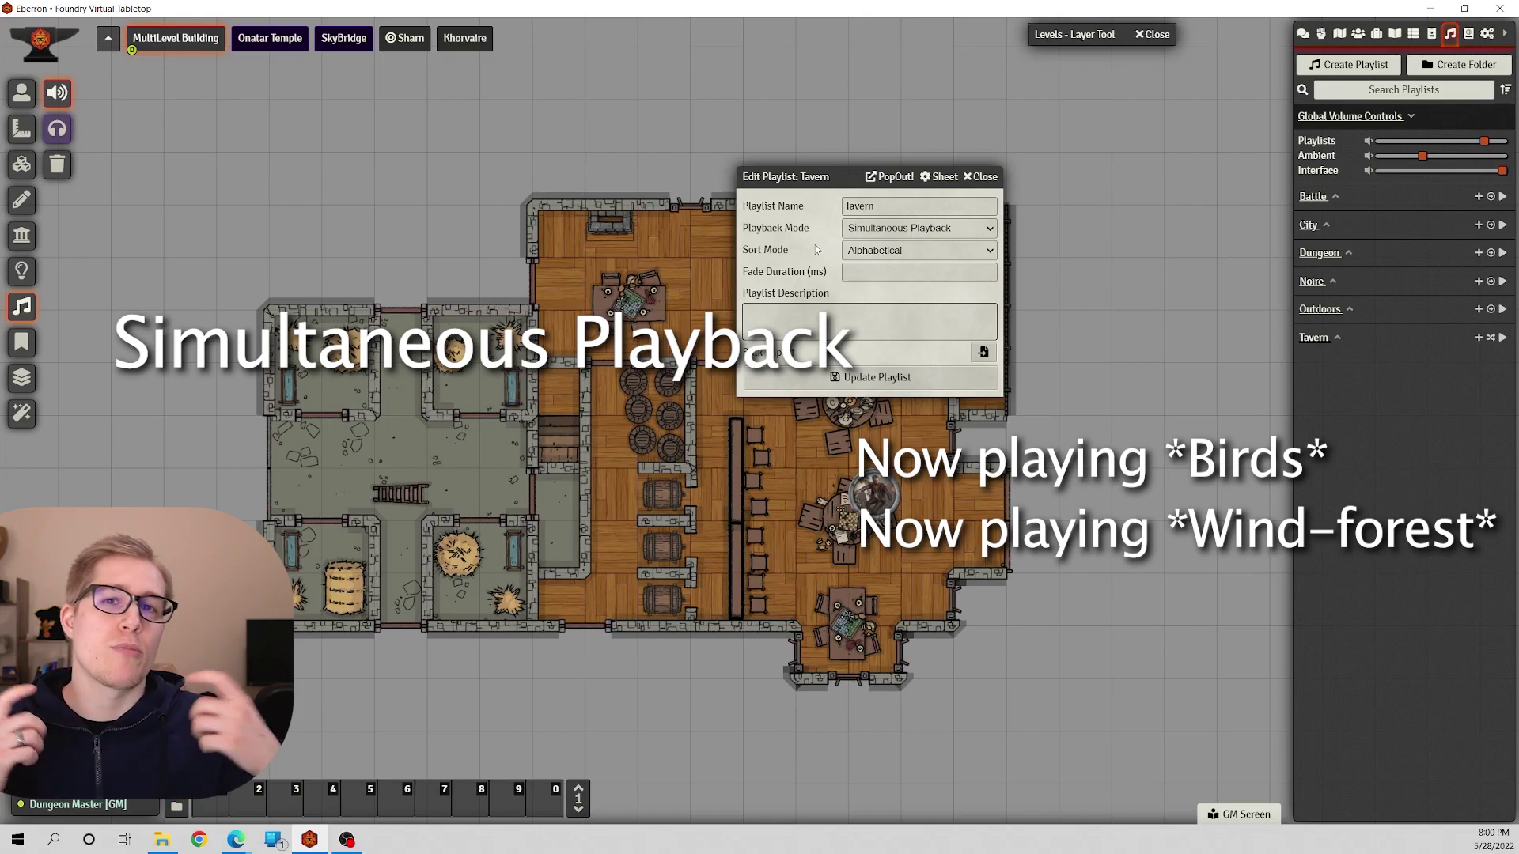
Switch to Soundboard Only, save the playlist, and expand it to list Tavern Music
{"action": "left_click", "coordinate": [902, 229]}
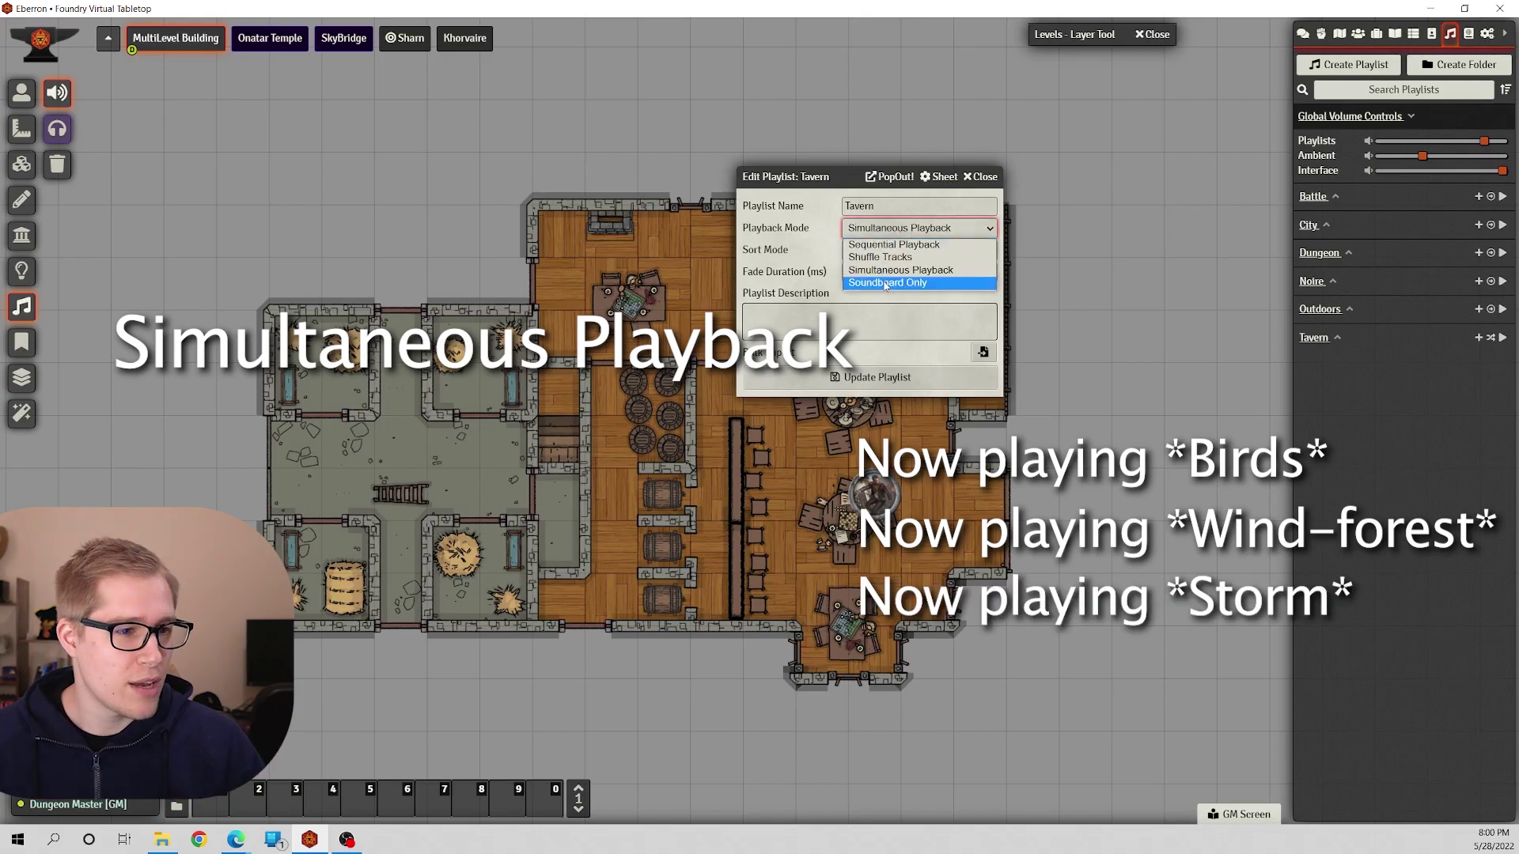
{"action": "left_click", "coordinate": [898, 283]}
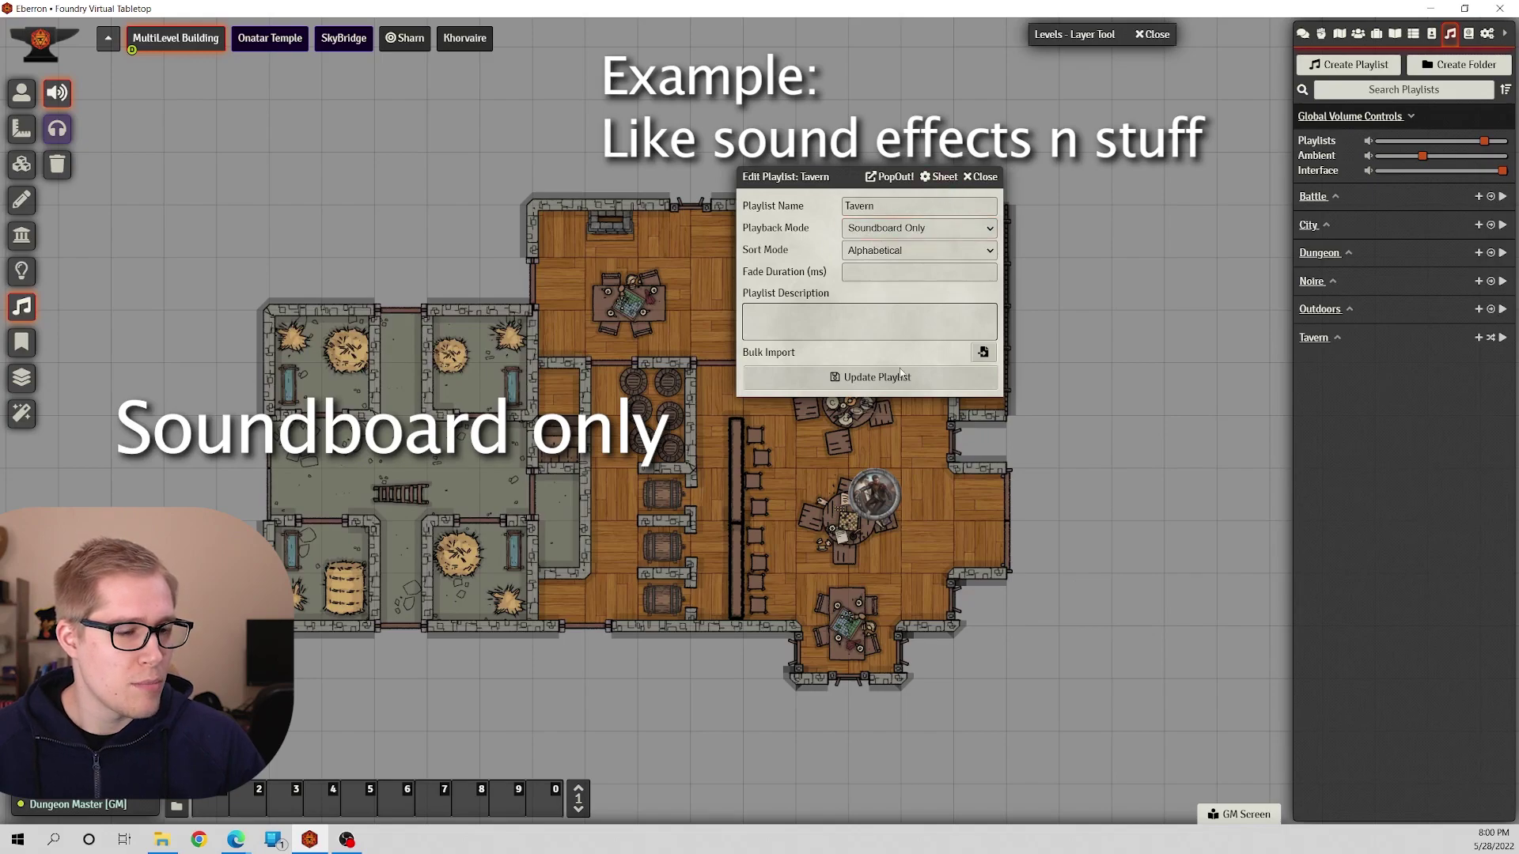
{"action": "left_click", "coordinate": [982, 177]}
{"action": "left_click", "coordinate": [1340, 339]}
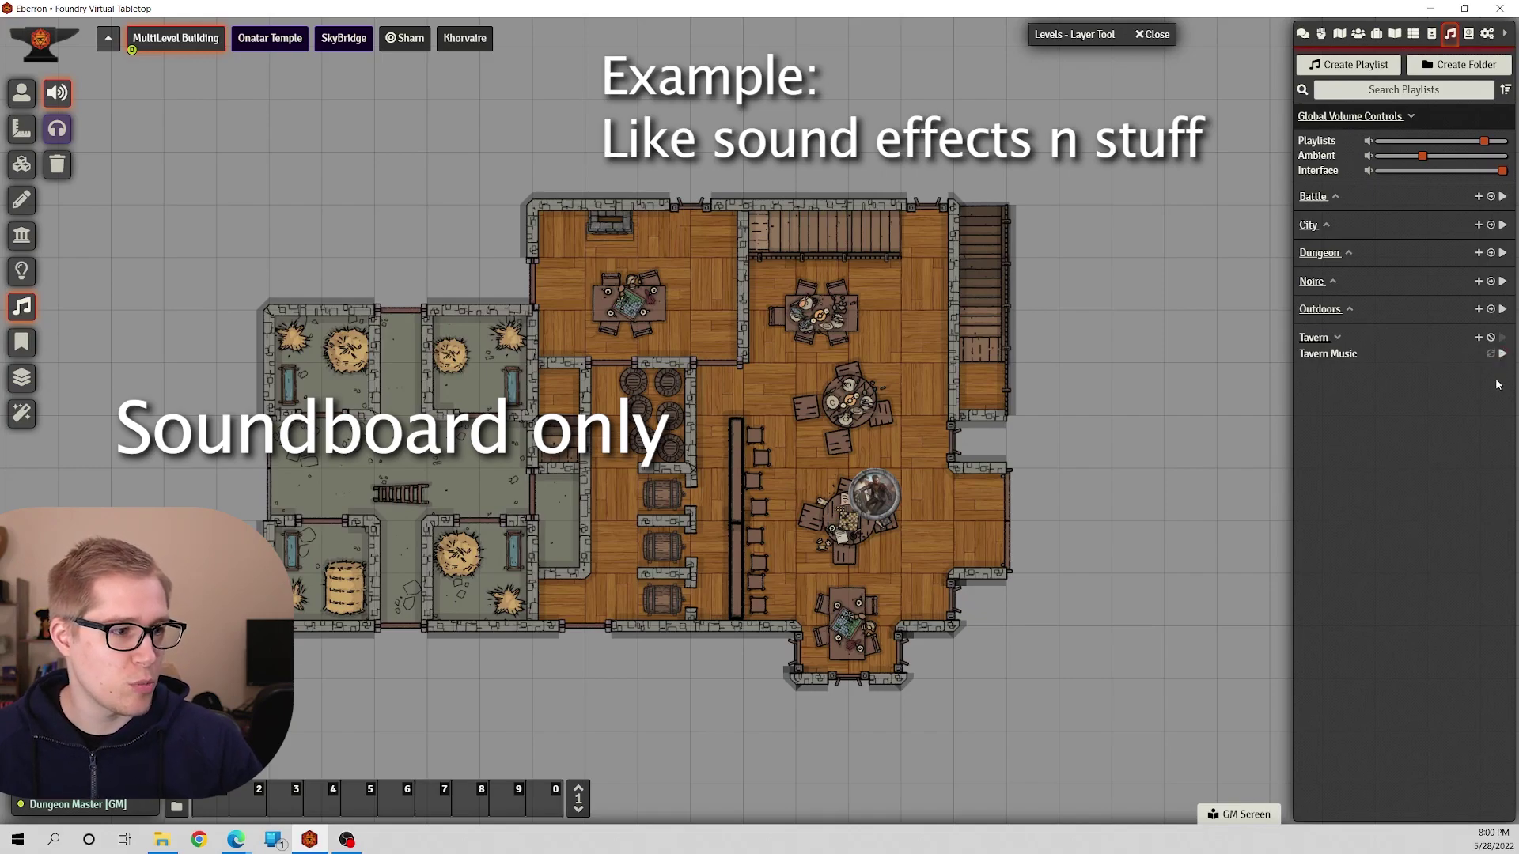
Set Tavern to shuffle, add Music/Tavern Music 2.mp3 as a new track, and start playback
{"action": "left_click", "coordinate": [1491, 338]}
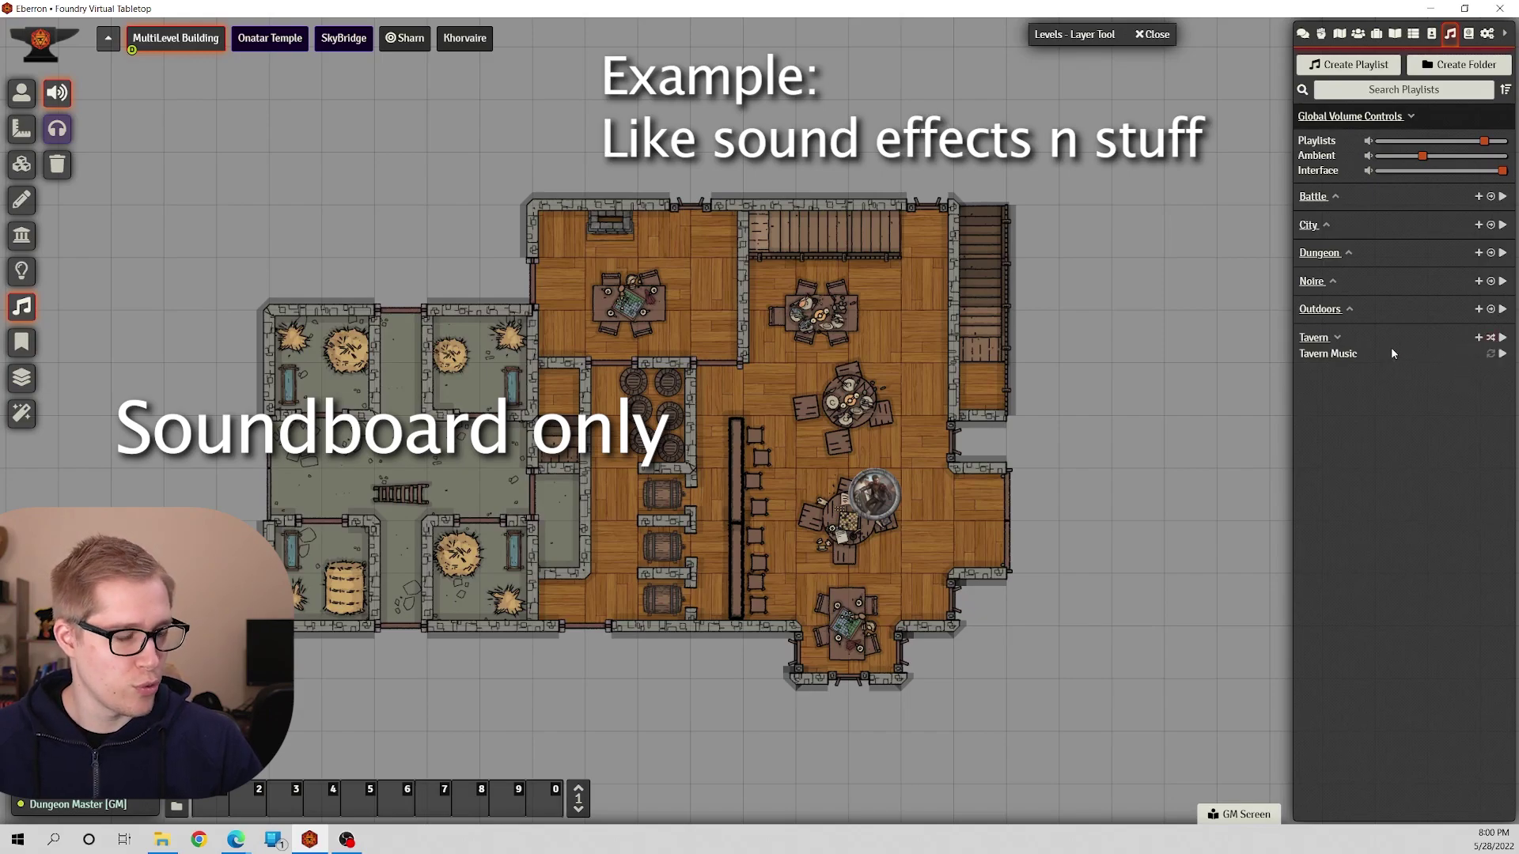
{"action": "left_click", "coordinate": [1479, 339]}
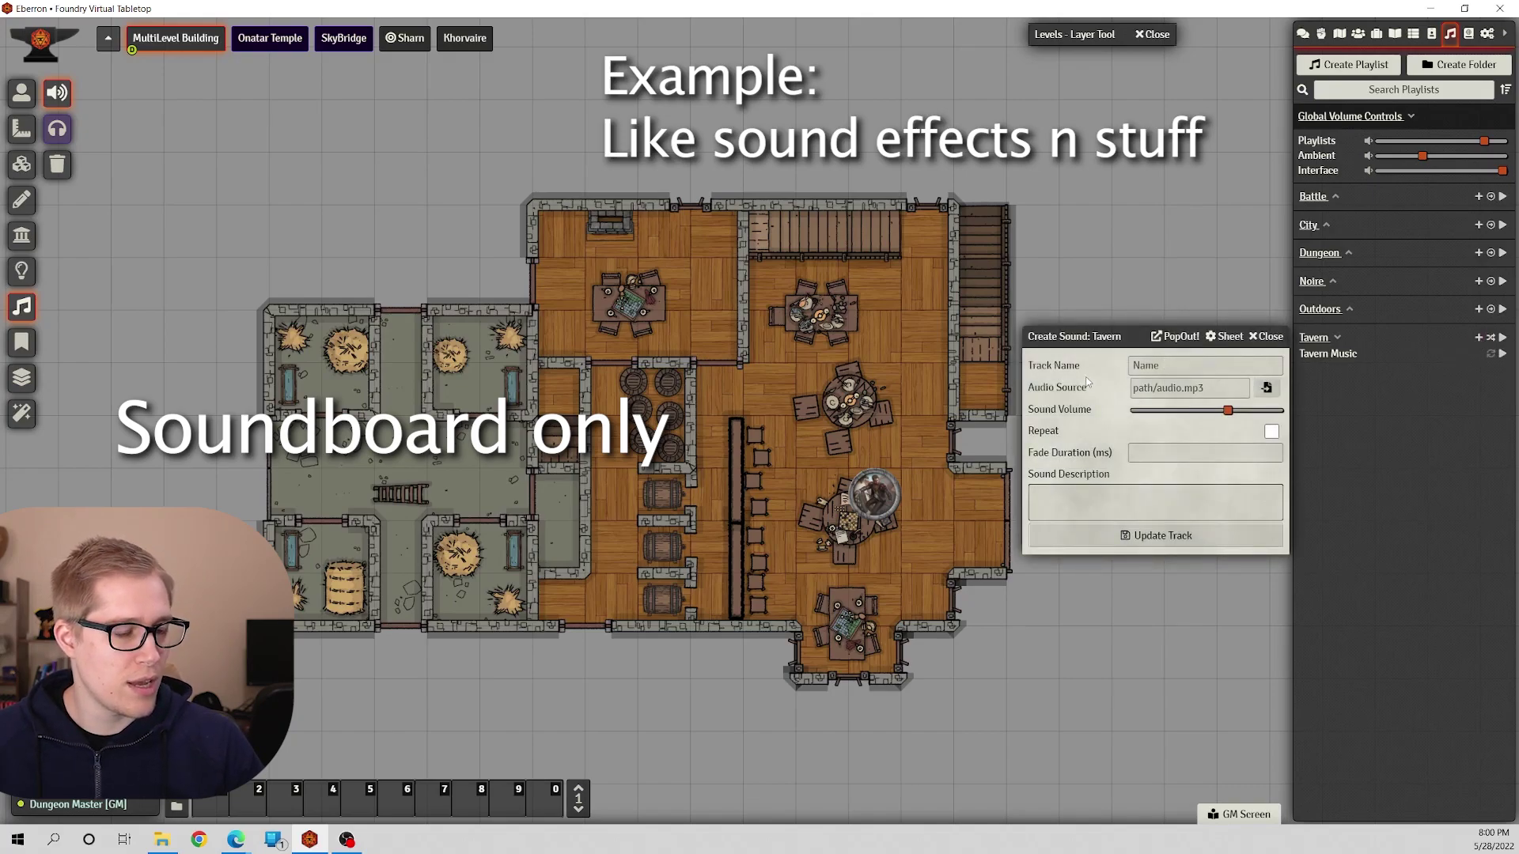
{"action": "left_click", "coordinate": [1266, 388]}
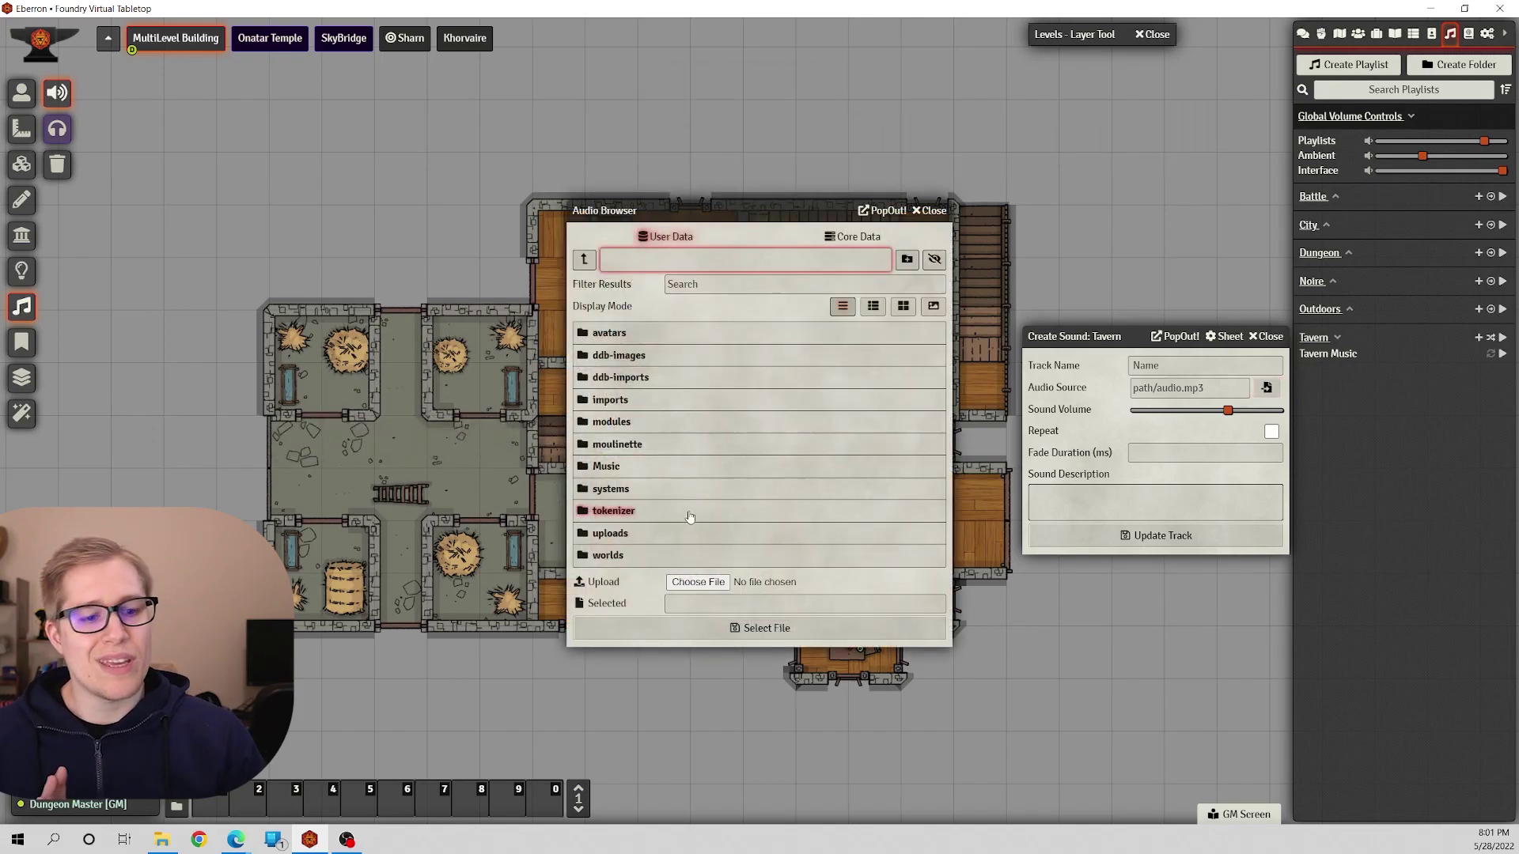
{"action": "left_click", "coordinate": [606, 470]}
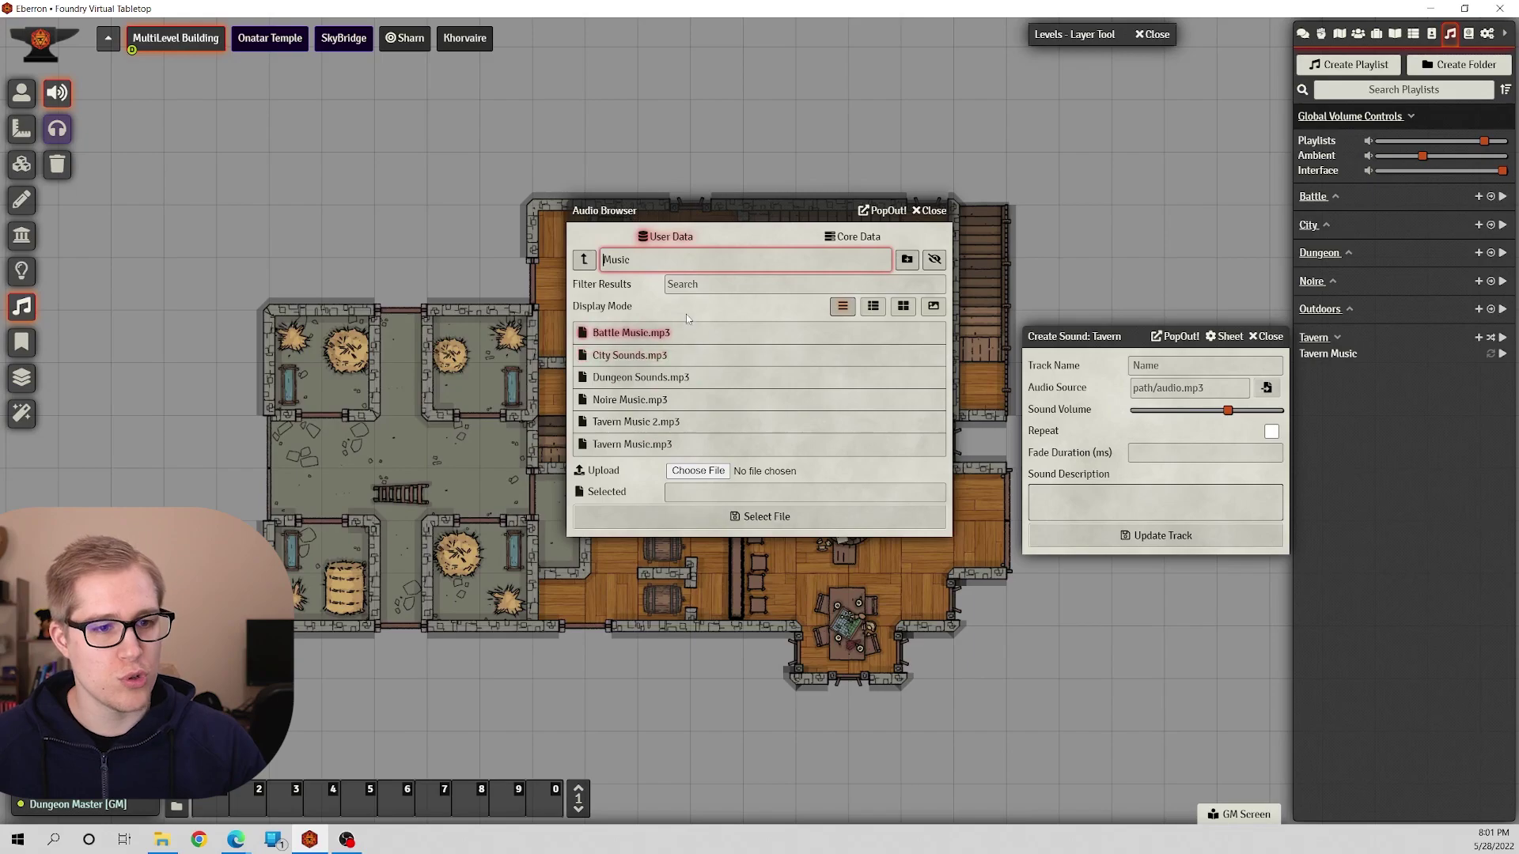
{"action": "left_click", "coordinate": [645, 424]}
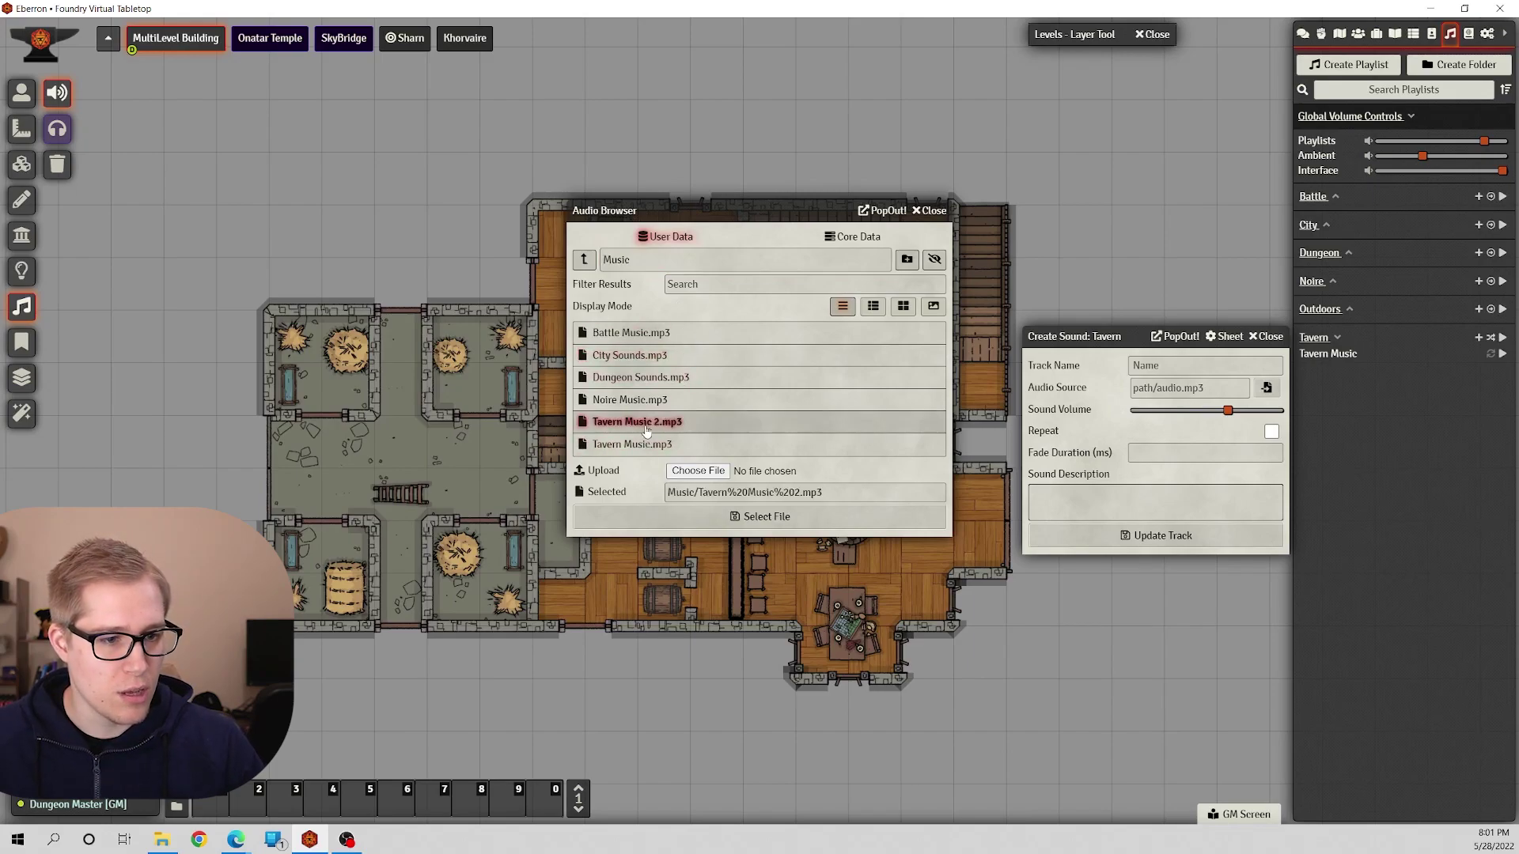
{"action": "left_click", "coordinate": [725, 513]}
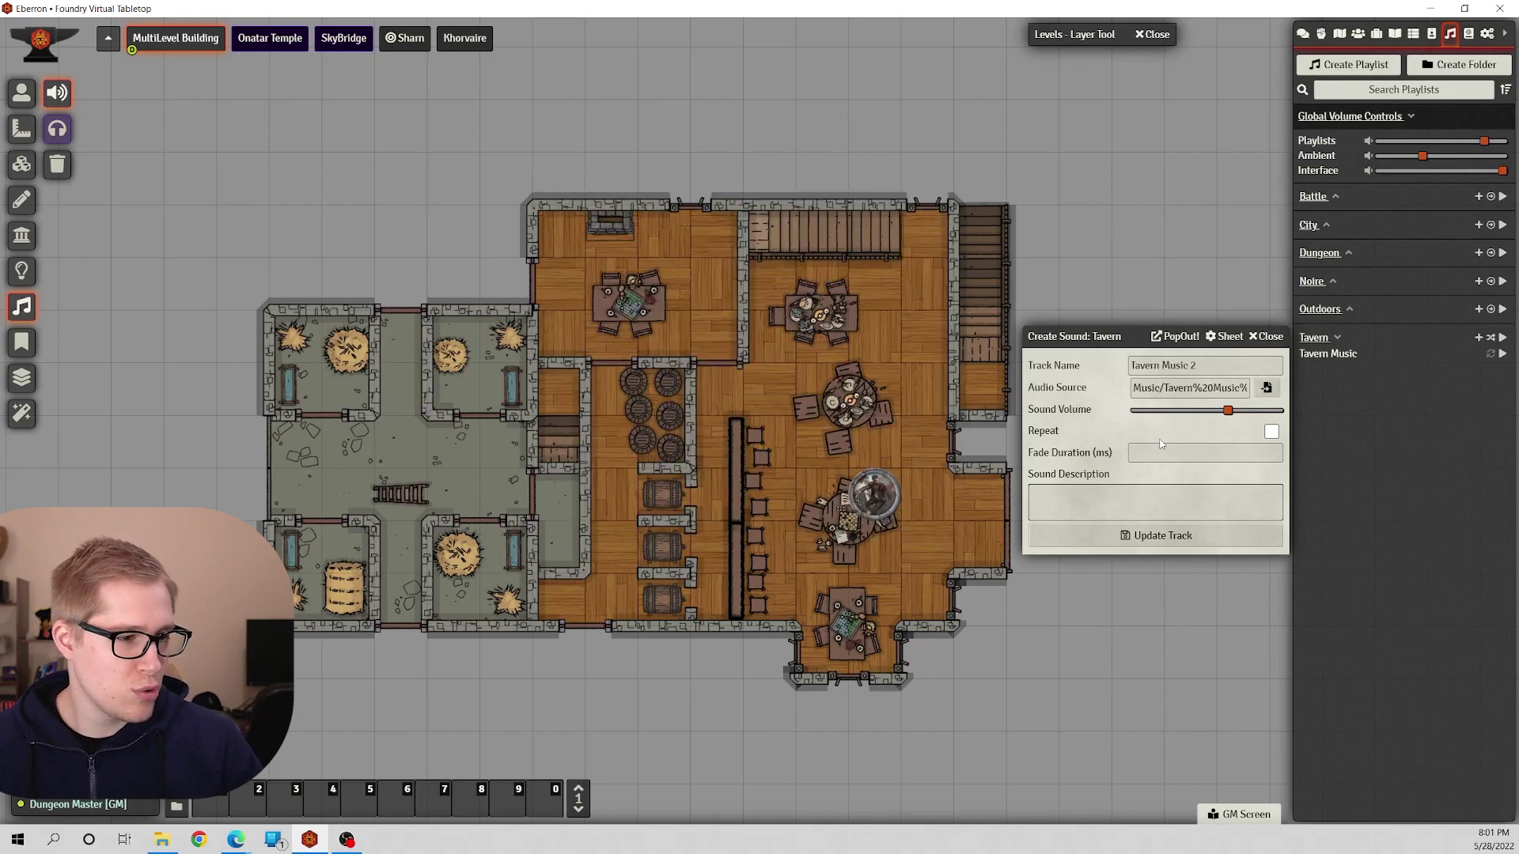
{"action": "left_click", "coordinate": [1231, 537]}
{"action": "left_click", "coordinate": [1503, 337]}
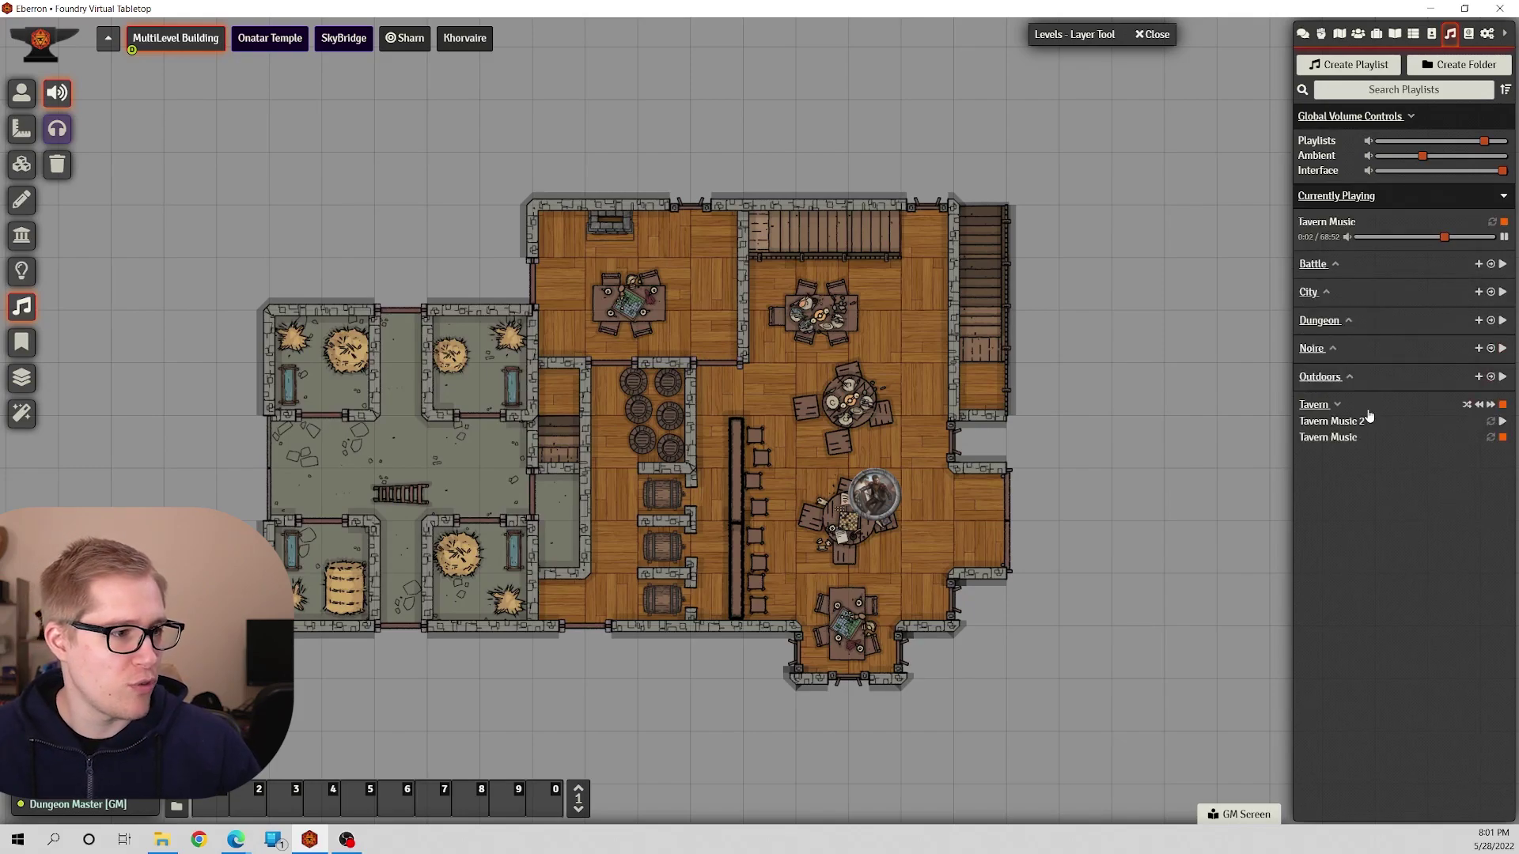
Stop the Tavern playlist and lower the global Playlists volume to about half
{"action": "left_click", "coordinate": [1503, 405]}
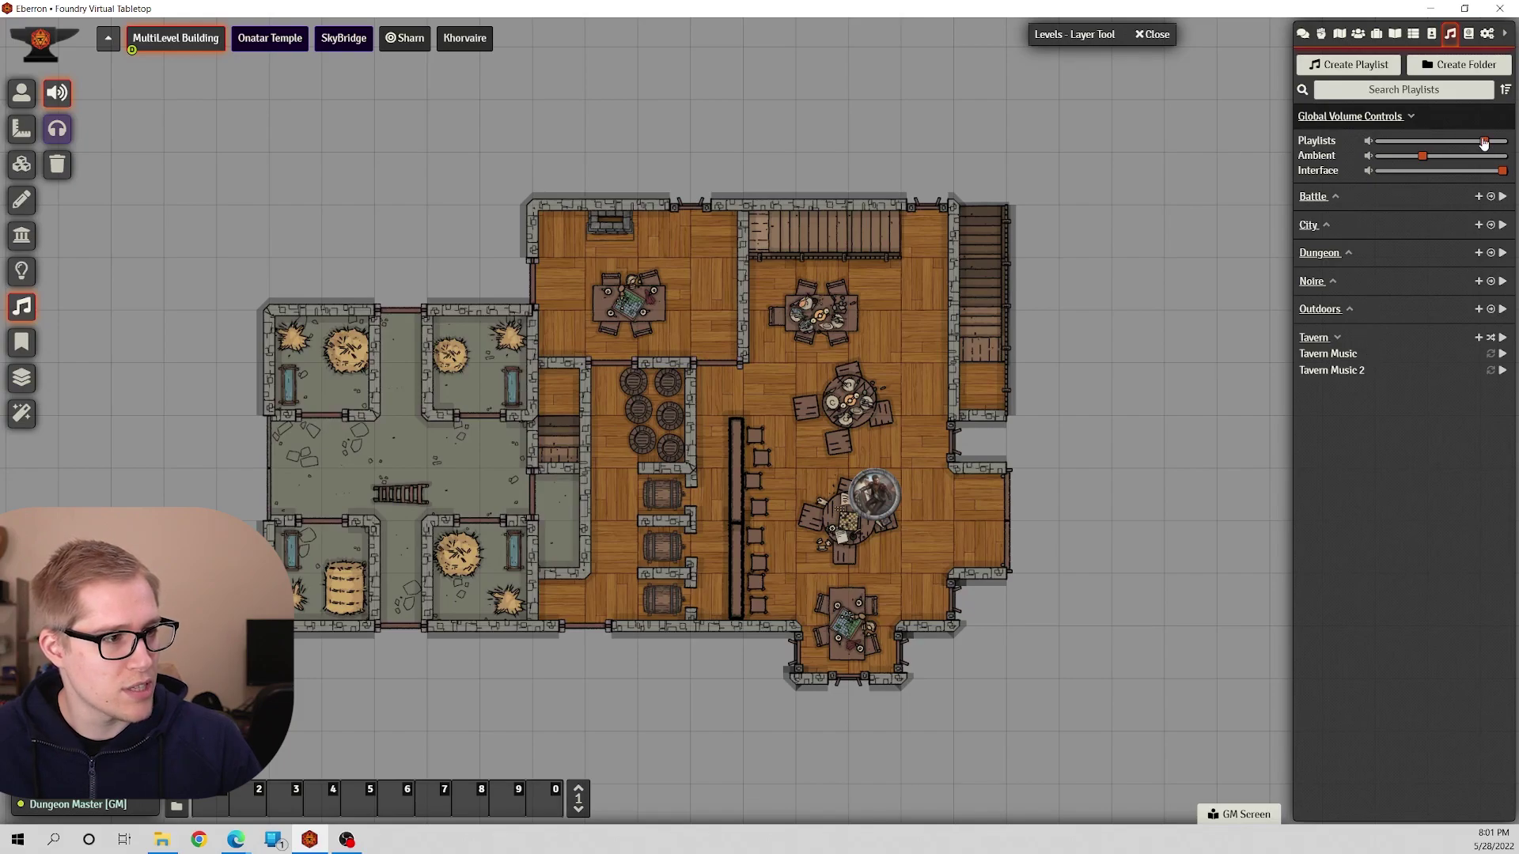
{"action": "left_click_drag", "start_coordinate": [1485, 142], "coordinate": [1438, 149]}
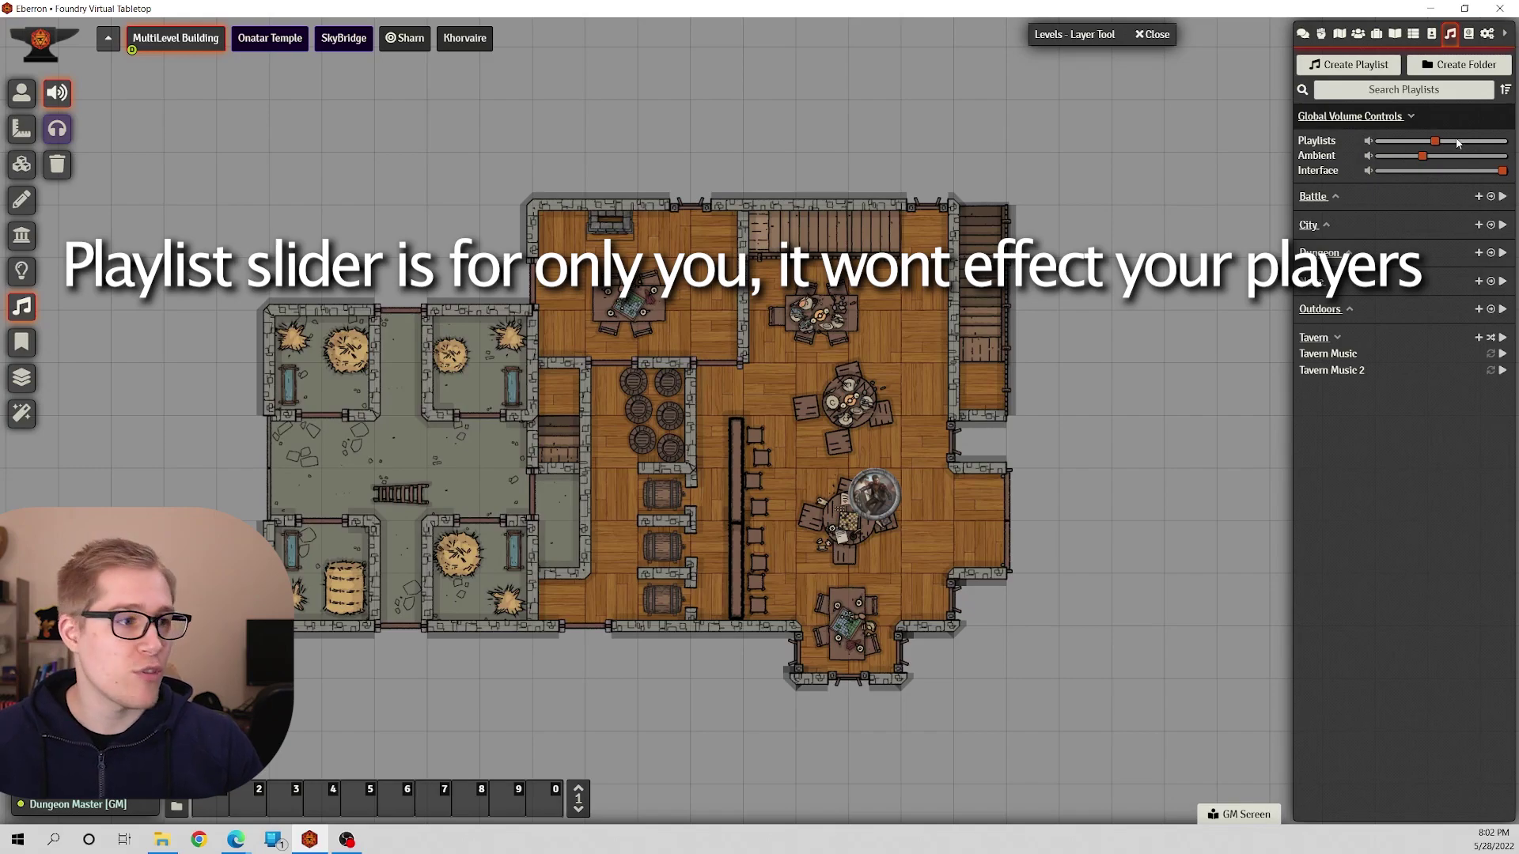
Replay Tavern Music from near the start, set its volume to about a third, trim global Playlists volume
{"action": "left_click", "coordinate": [1503, 353]}
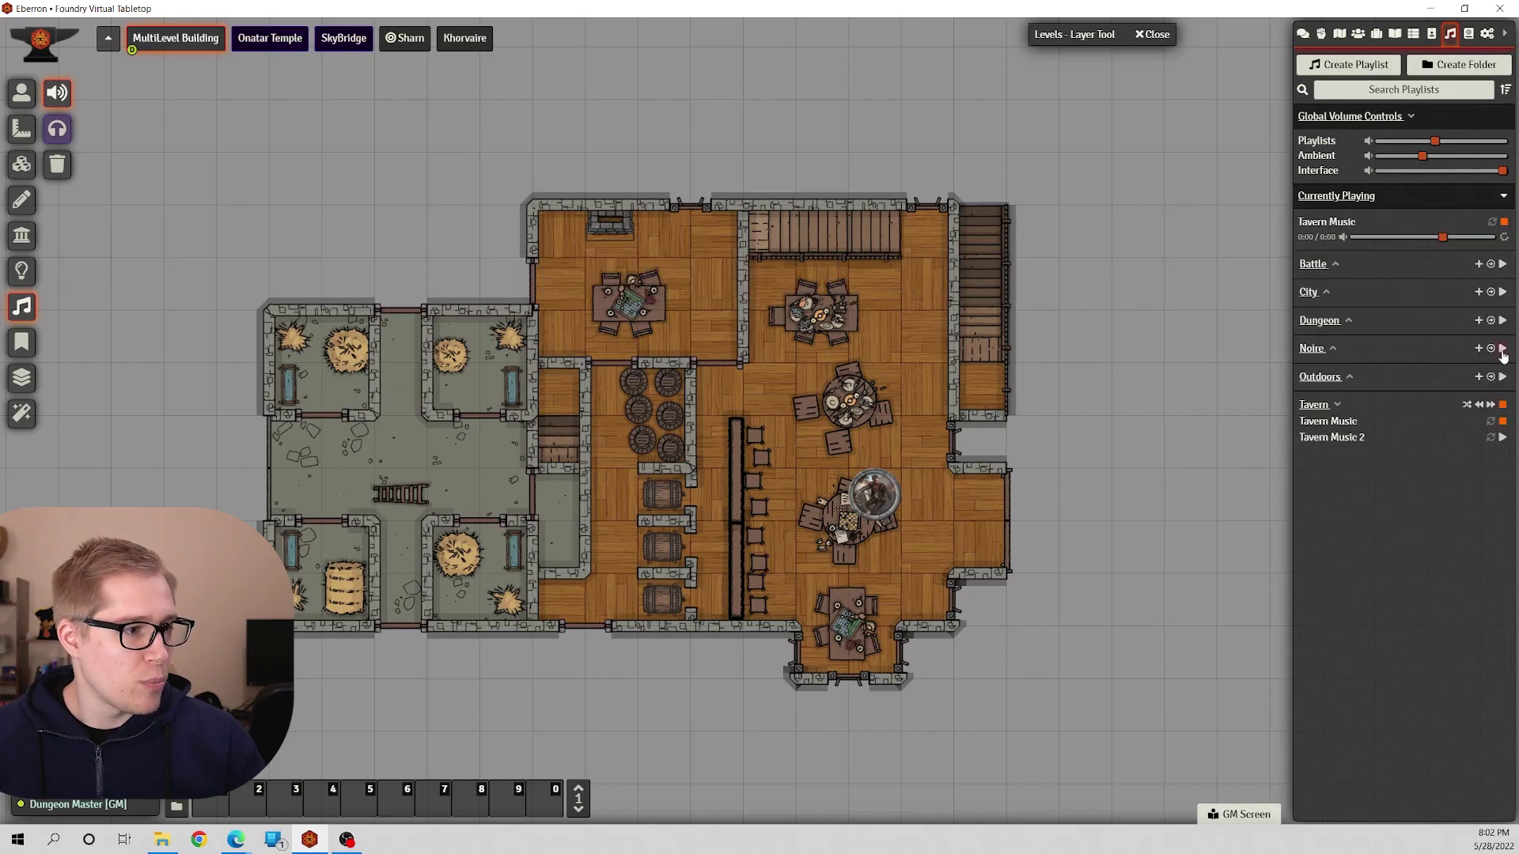
{"action": "left_click_drag", "start_coordinate": [1446, 239], "coordinate": [1388, 243]}
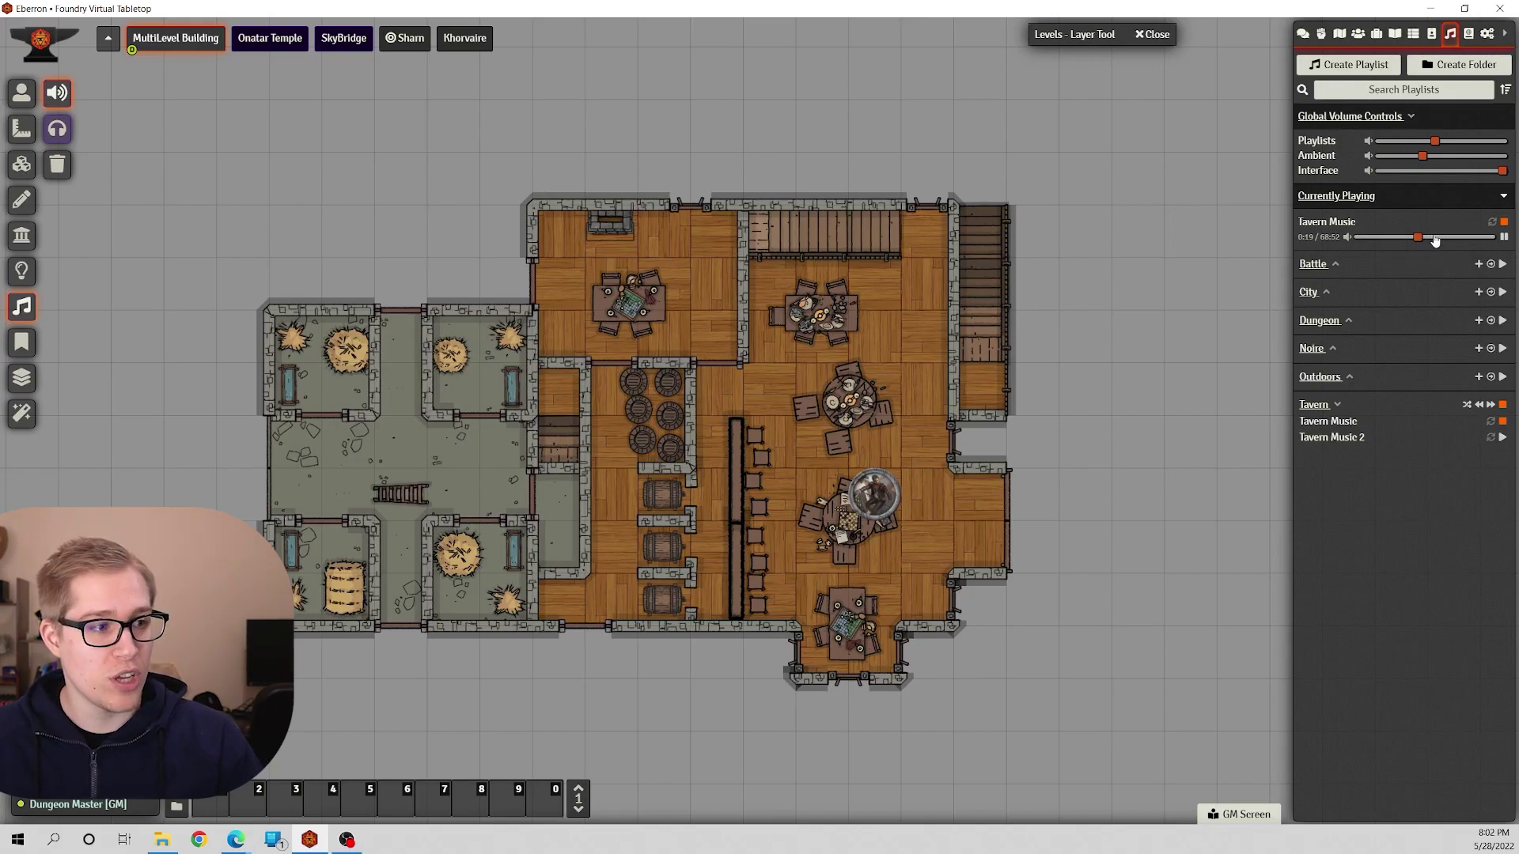
{"action": "left_click_drag", "start_coordinate": [1435, 240], "coordinate": [1381, 241]}
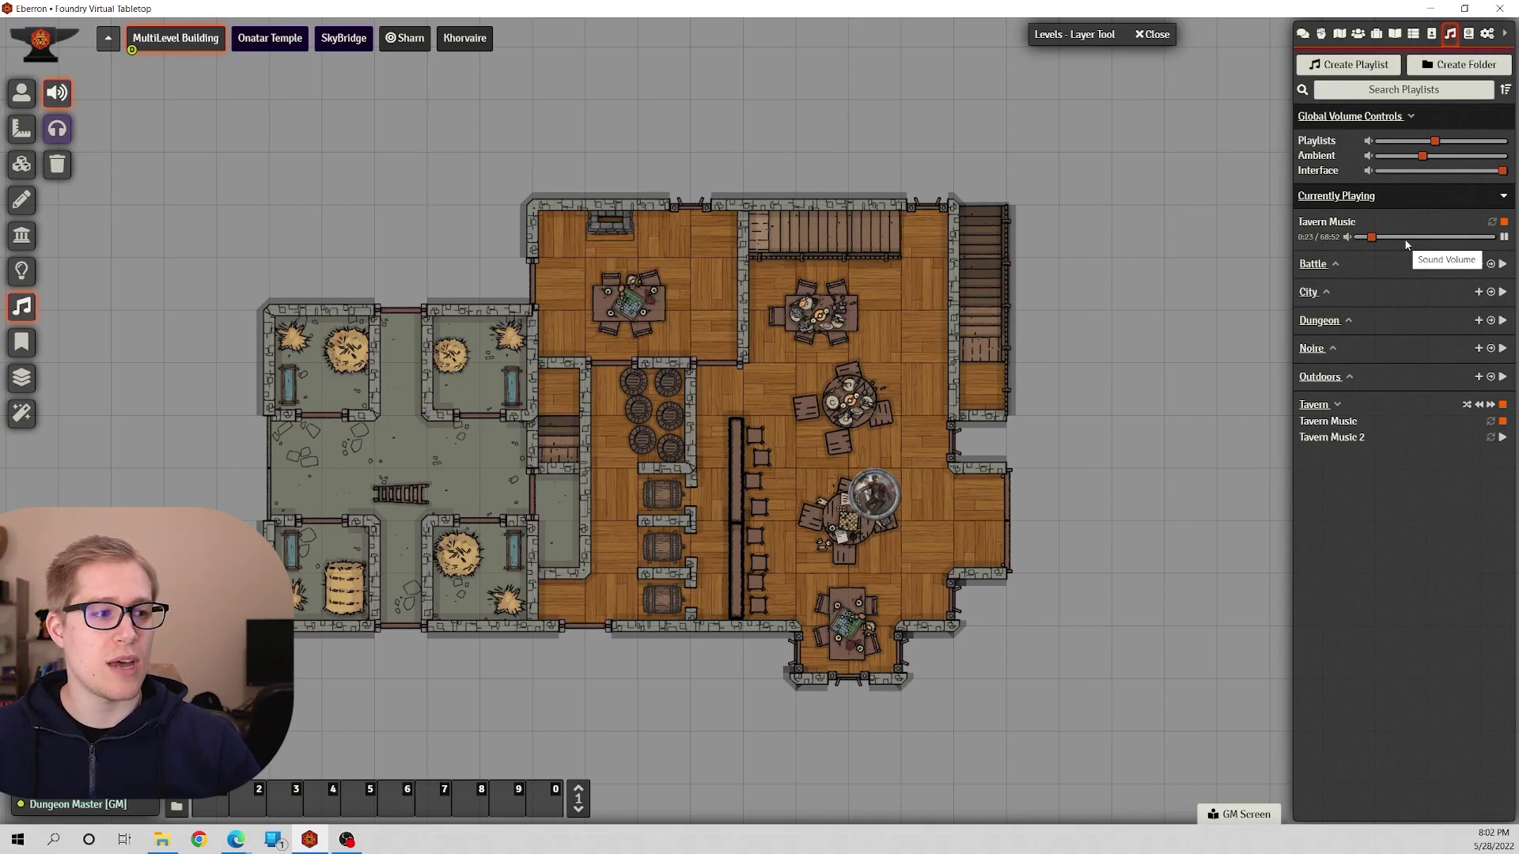
{"action": "left_click_drag", "start_coordinate": [1372, 237], "coordinate": [1392, 238]}
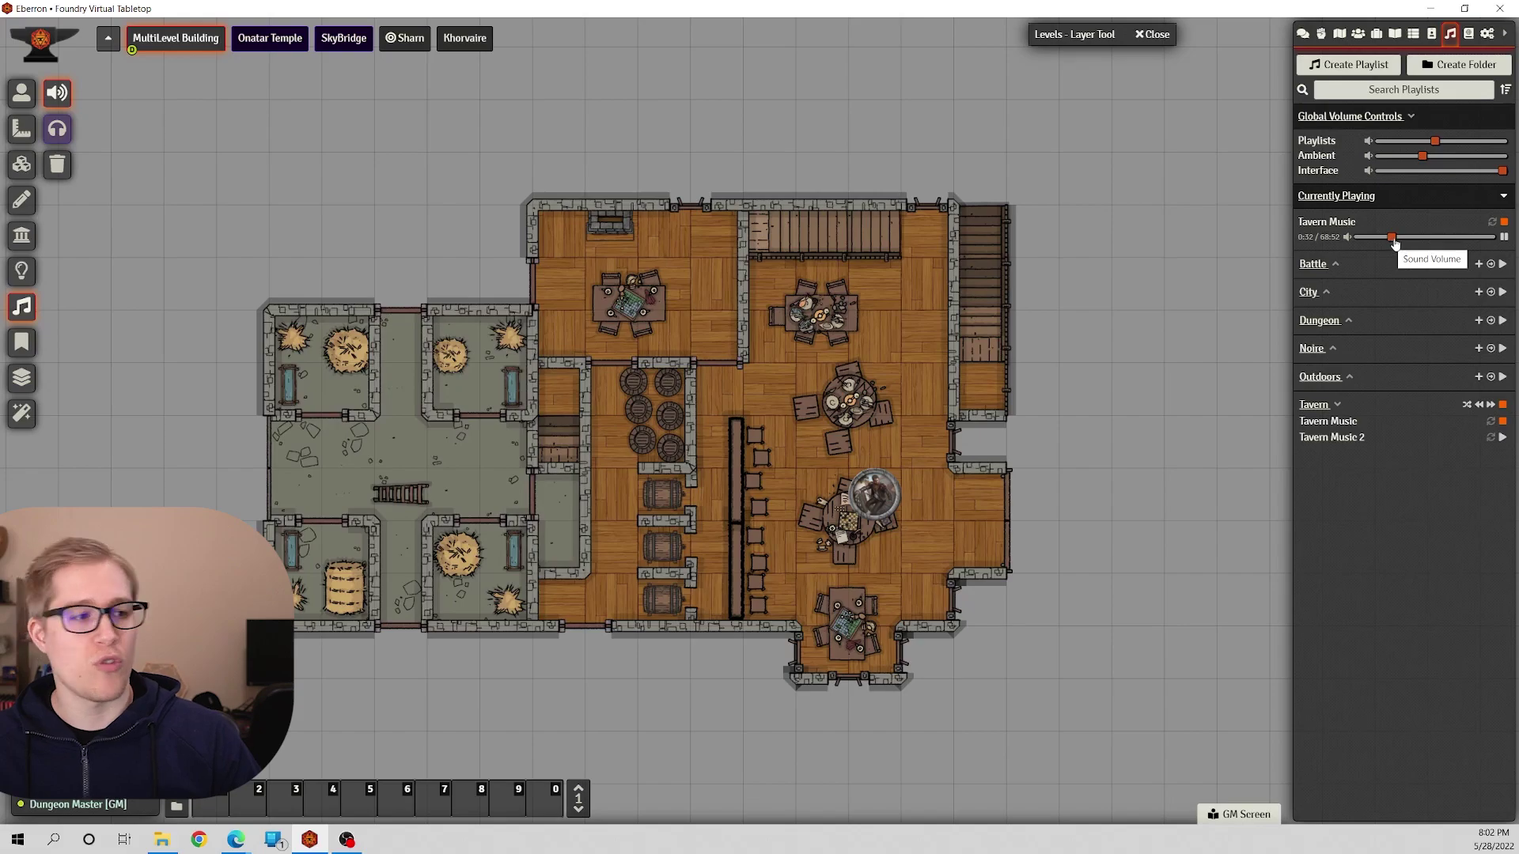
{"action": "left_click_drag", "start_coordinate": [1435, 141], "coordinate": [1422, 141]}
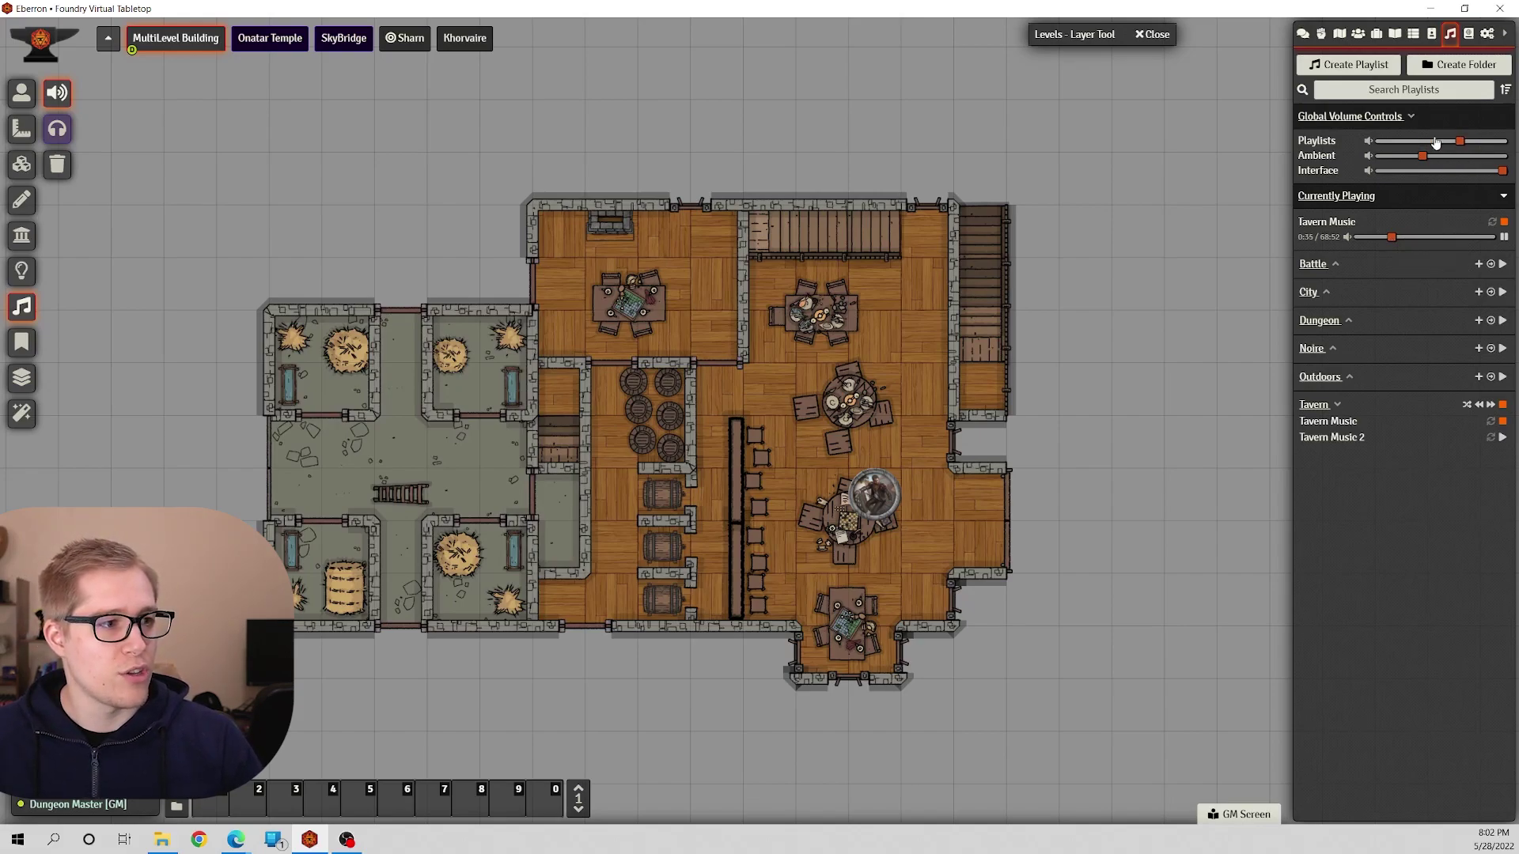
{"action": "left_click", "coordinate": [1436, 148]}
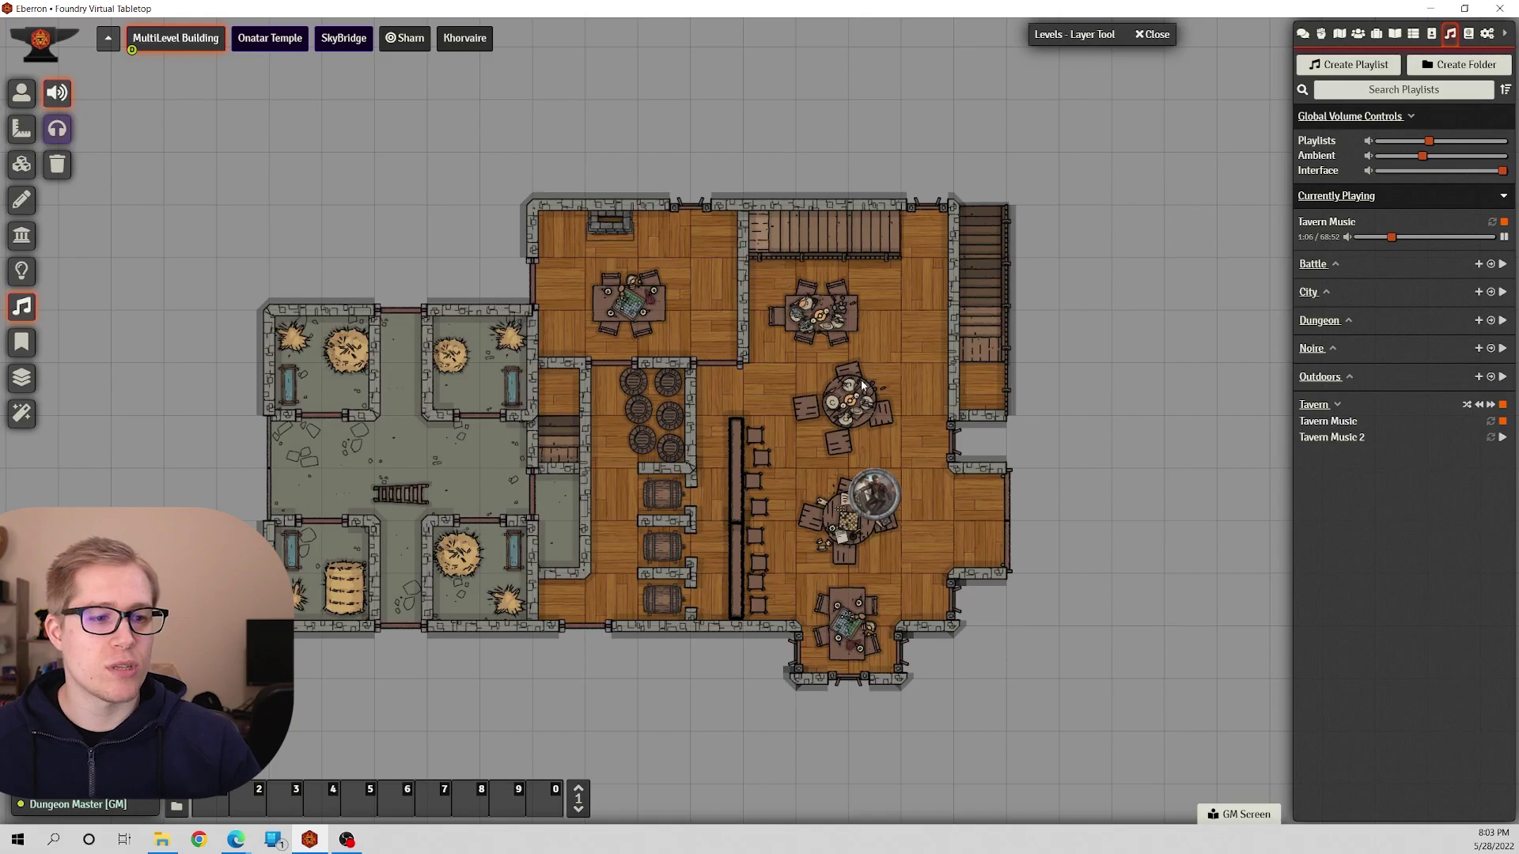
Draw a 36.49 ft ambient sound over the tavern, heights 0 to 9, volume easing on, and create it
{"action": "left_click_drag", "start_coordinate": [862, 383], "coordinate": [1117, 598]}
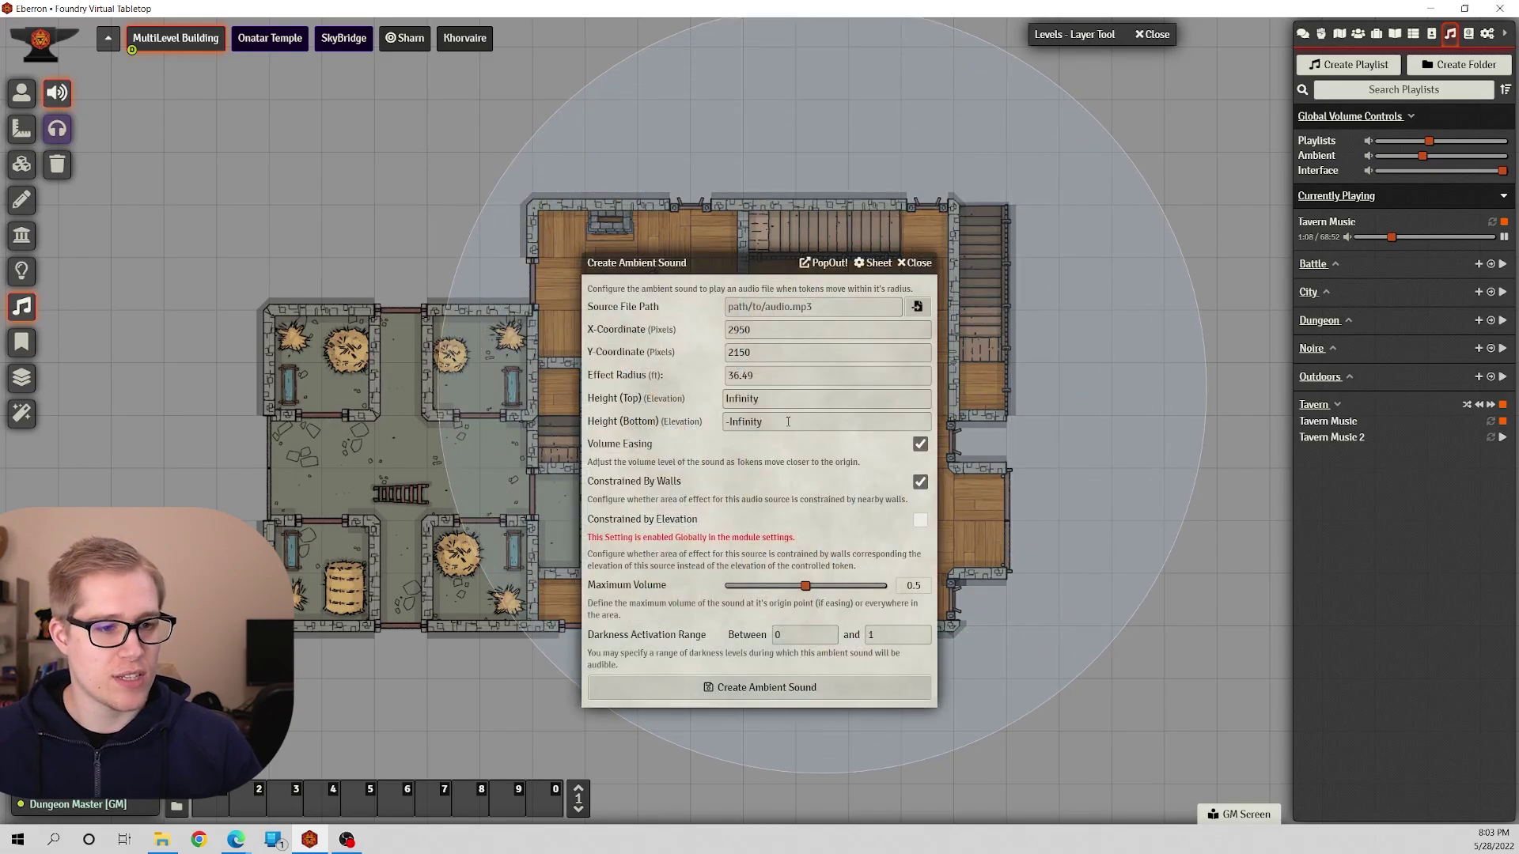
{"action": "double_click", "coordinate": [775, 395]}
{"action": "type", "text": "0"}
{"action": "key", "text": "Tab"}
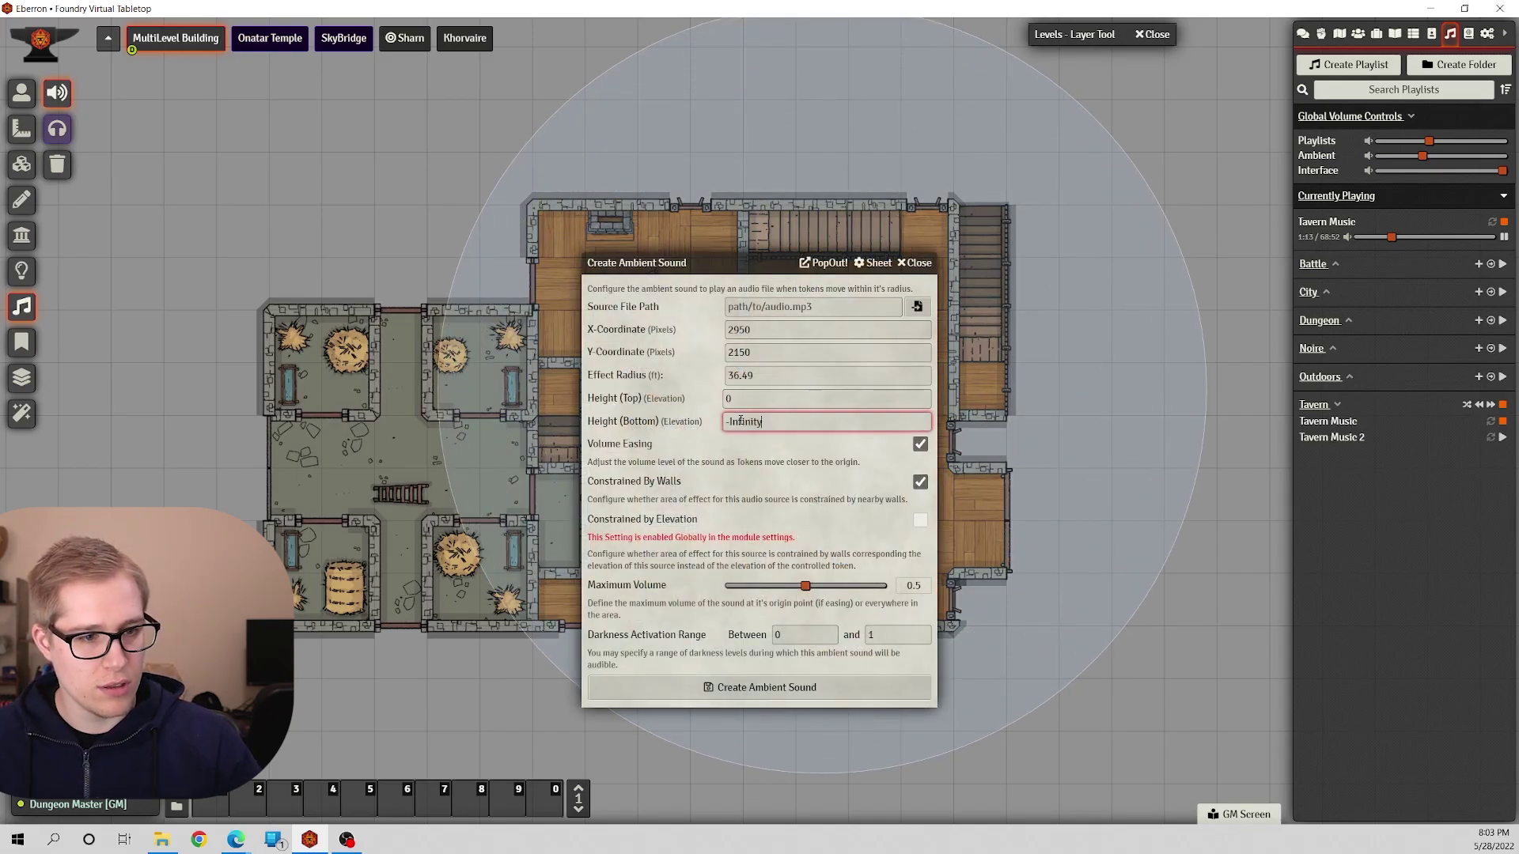
{"action": "type", "text": "9"}
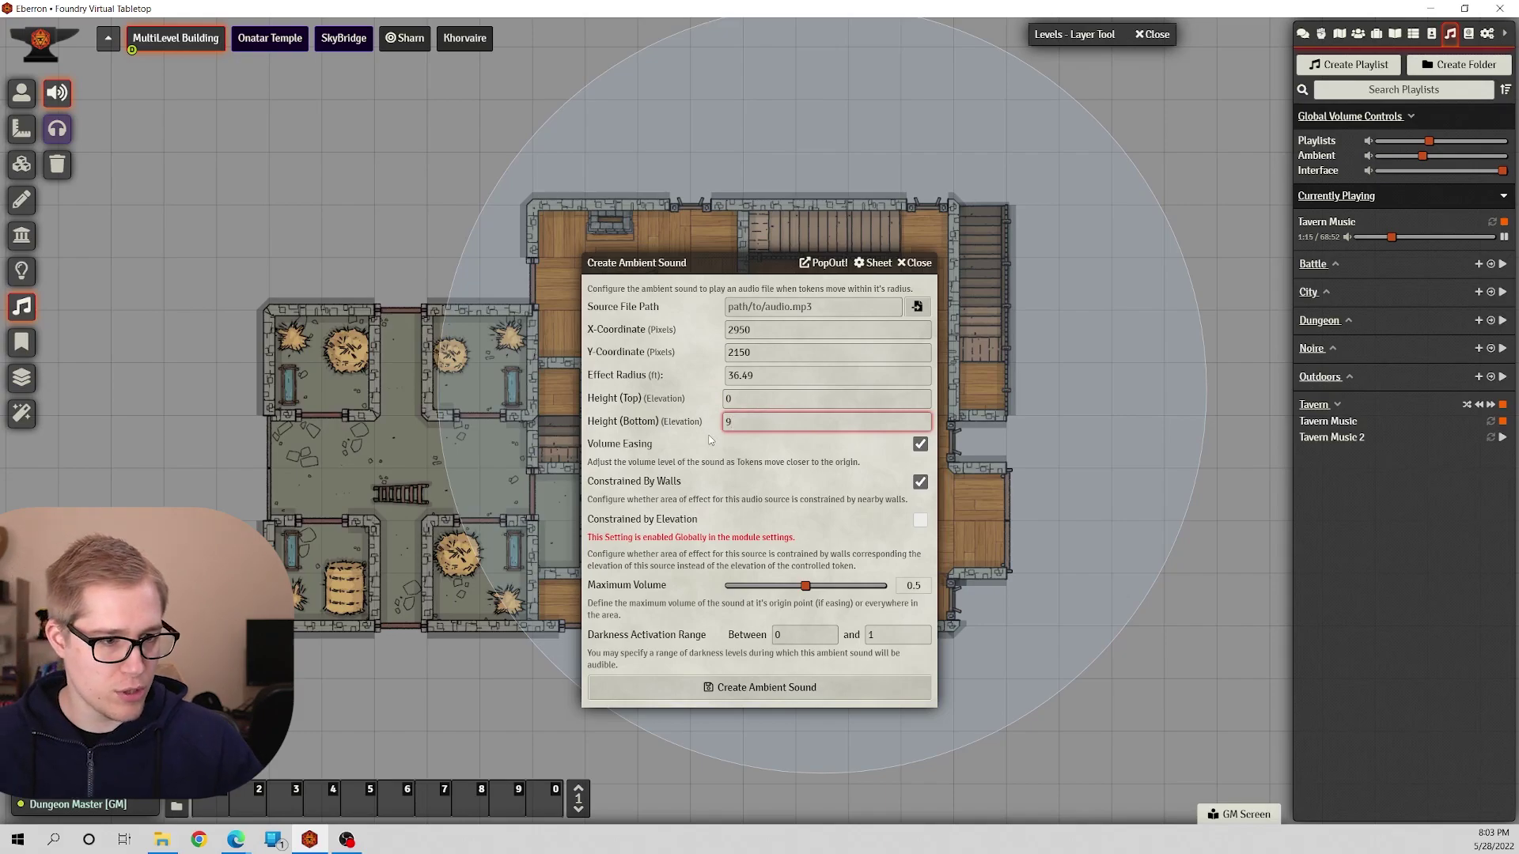
{"action": "left_click", "coordinate": [898, 448]}
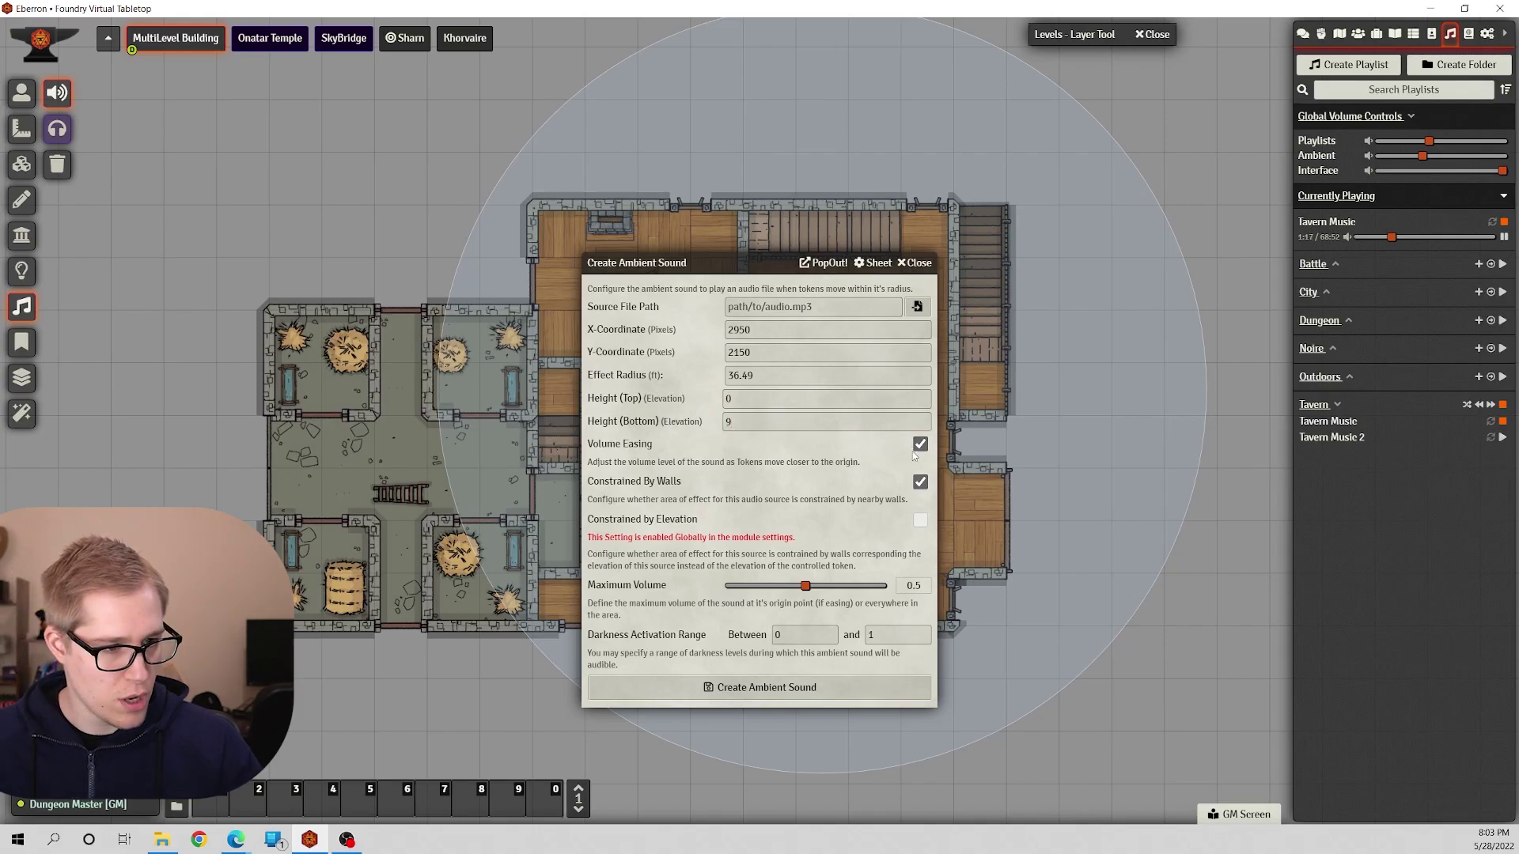
{"action": "left_click", "coordinate": [919, 445]}
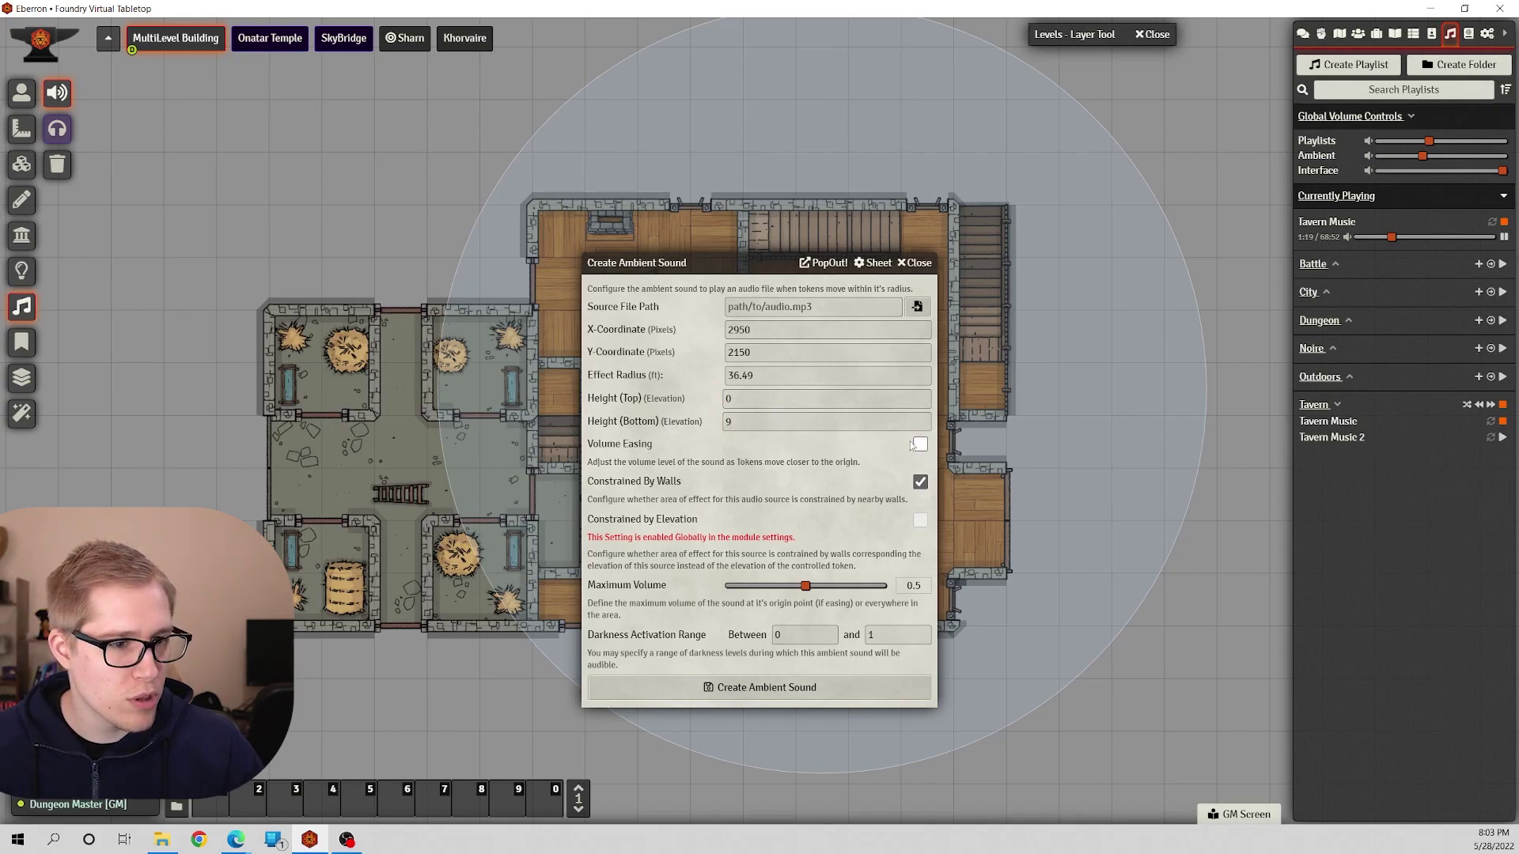
{"action": "left_click", "coordinate": [919, 445]}
{"action": "left_click", "coordinate": [1504, 222]}
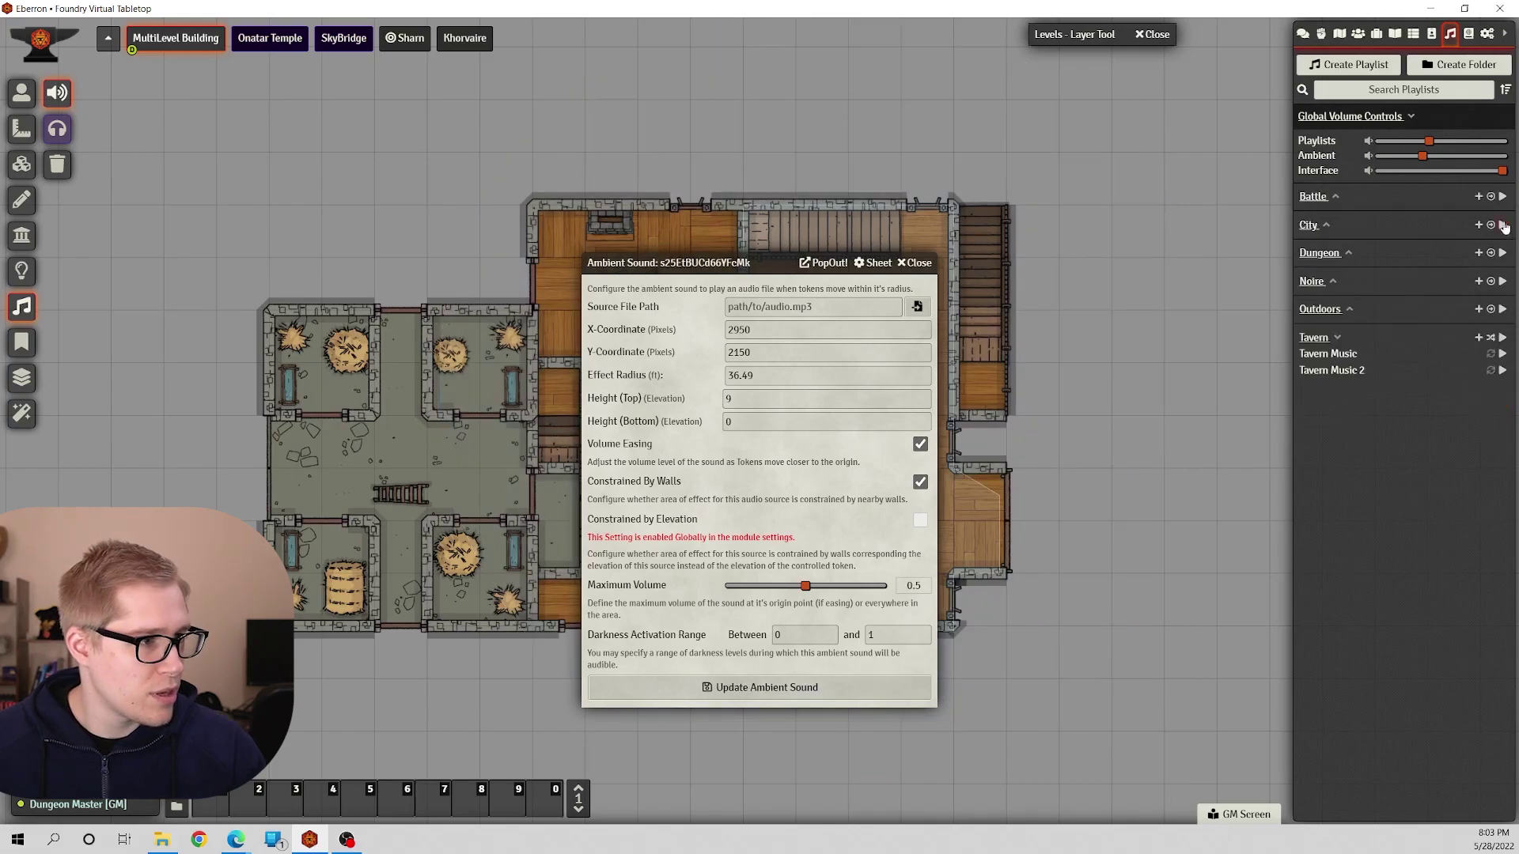
Raise the global Ambient volume and pick Tavern Music 2.mp3 as the ambient sound's source
{"action": "left_click_drag", "start_coordinate": [1422, 156], "coordinate": [1460, 156]}
{"action": "left_click", "coordinate": [917, 306]}
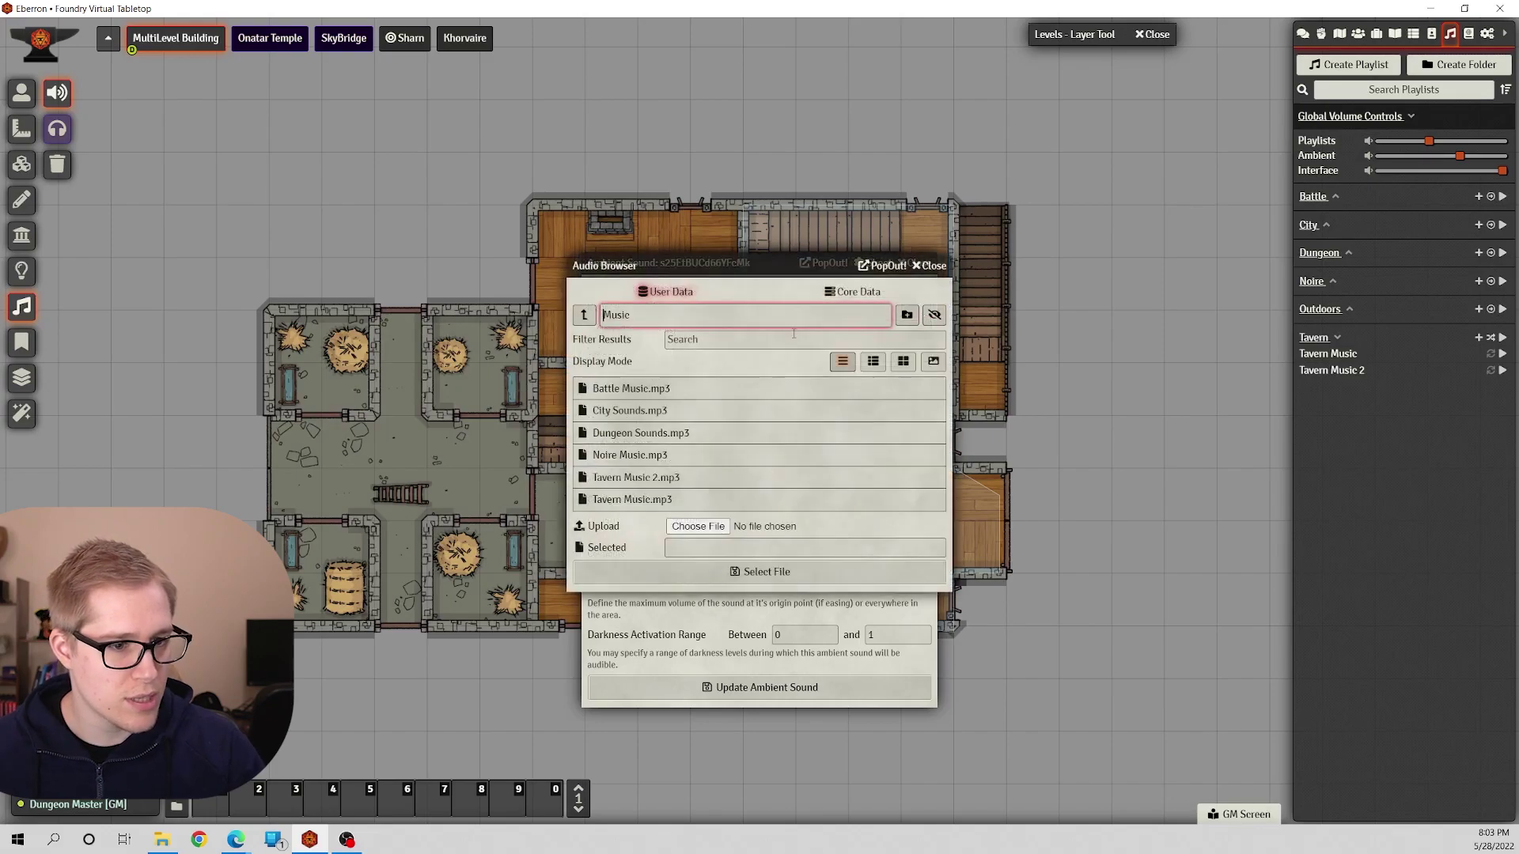
{"action": "double_click", "coordinate": [647, 483]}
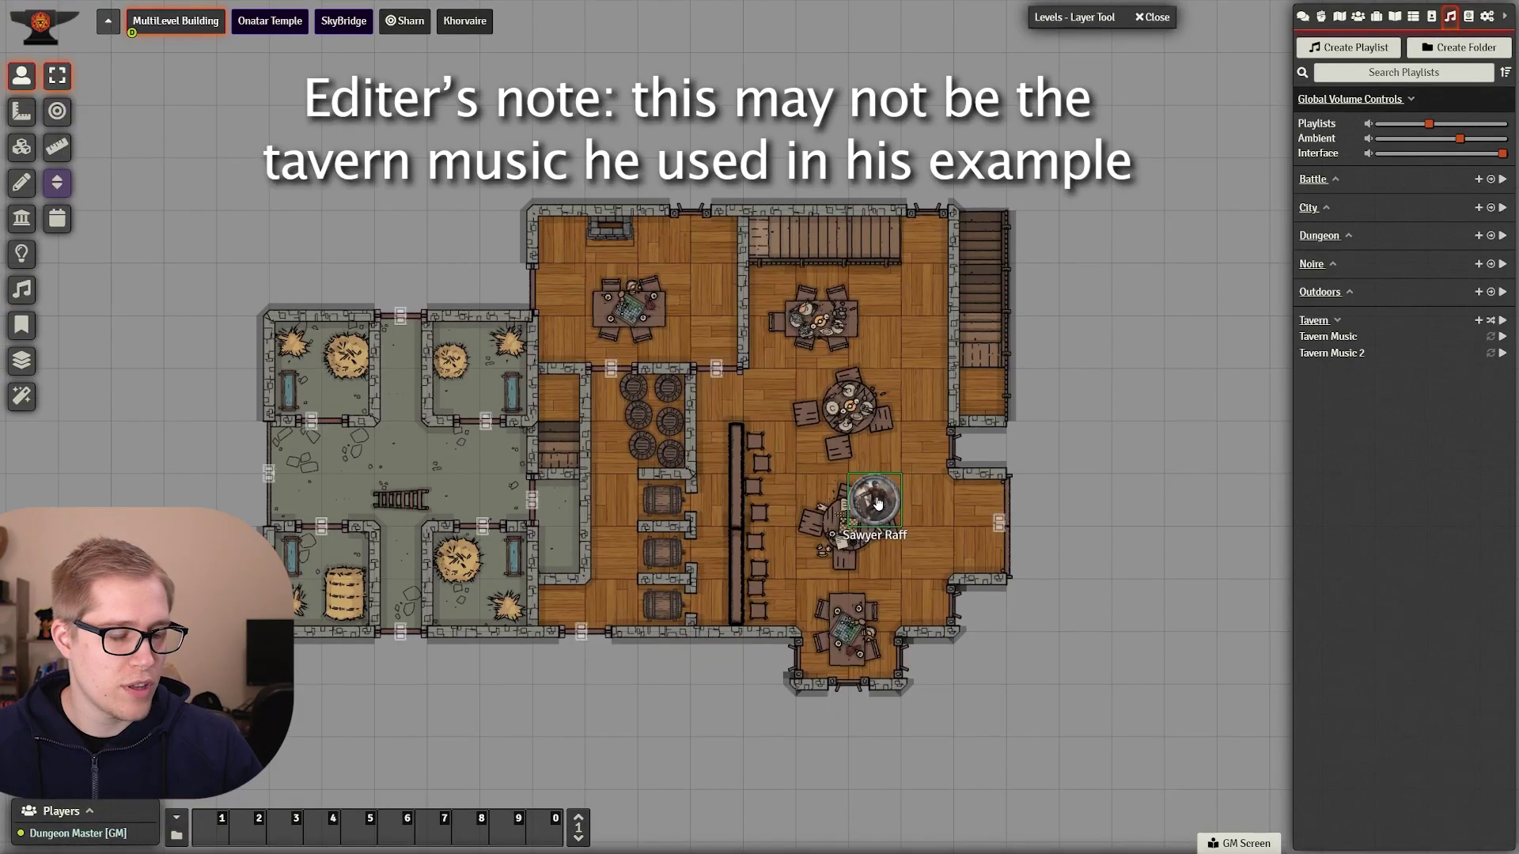
Select the player token, lower the global Ambient volume, and move the token to the east door
{"action": "left_click", "coordinate": [877, 503]}
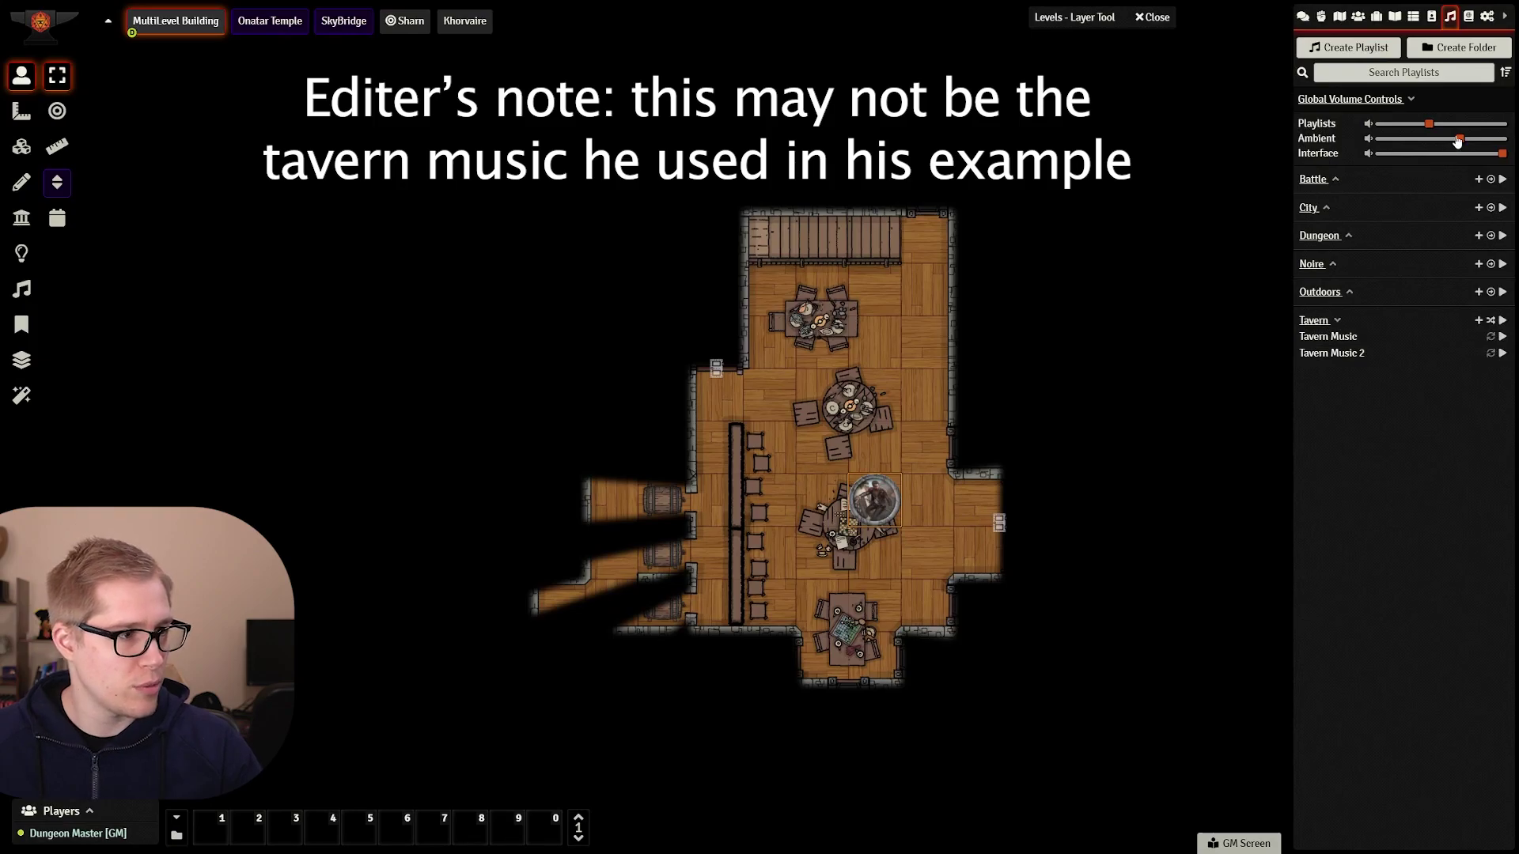
{"action": "left_click_drag", "start_coordinate": [1458, 140], "coordinate": [1422, 140]}
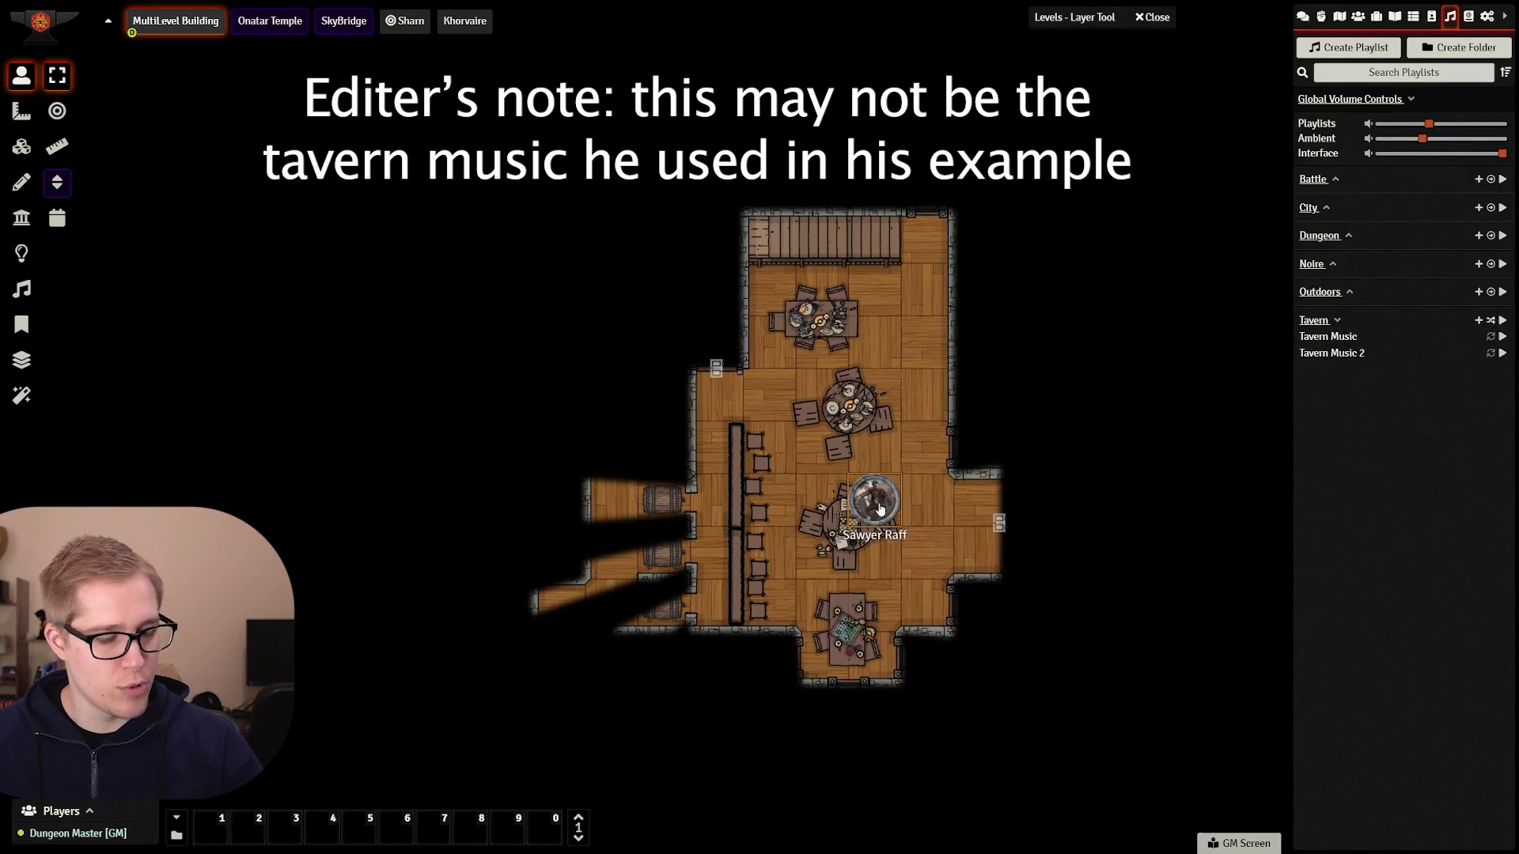
{"action": "left_click_drag", "start_coordinate": [881, 509], "coordinate": [1003, 535]}
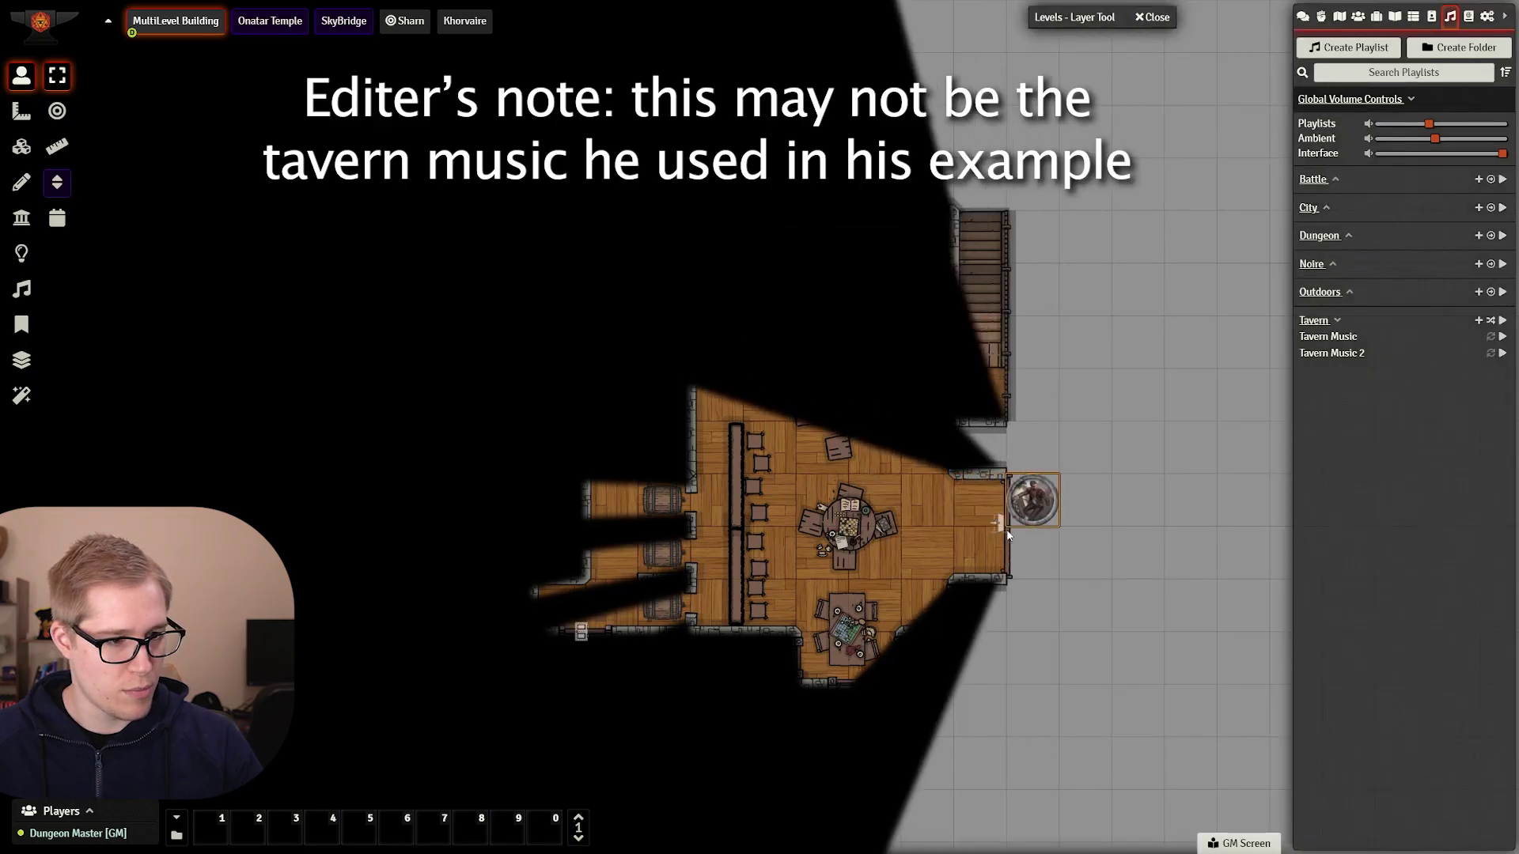
{"action": "key", "text": "Down"}
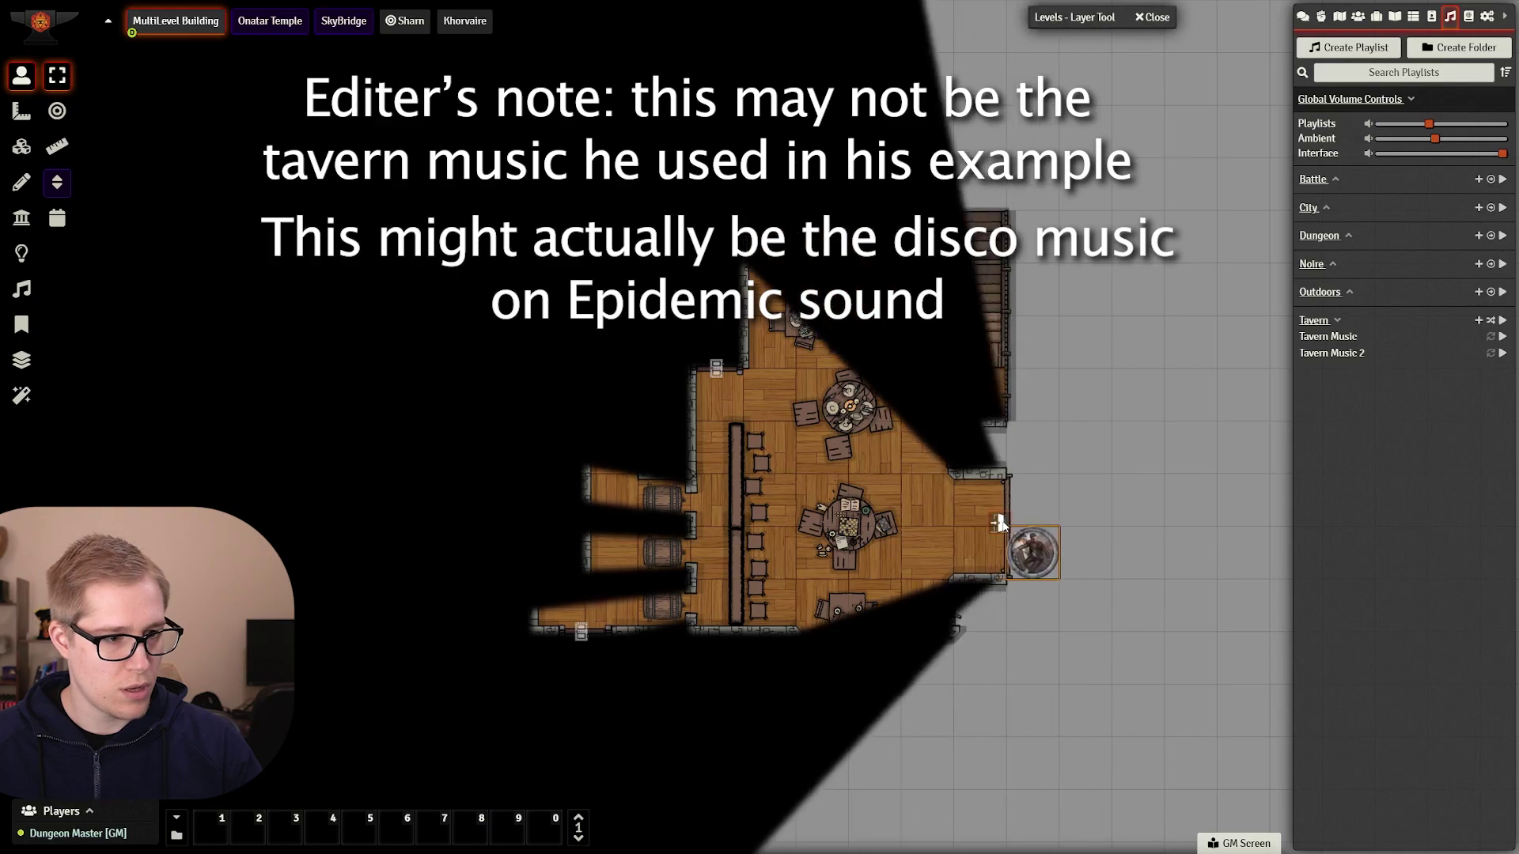
Close and reopen the east door, then step the token inside and back out
{"action": "left_click", "coordinate": [999, 523]}
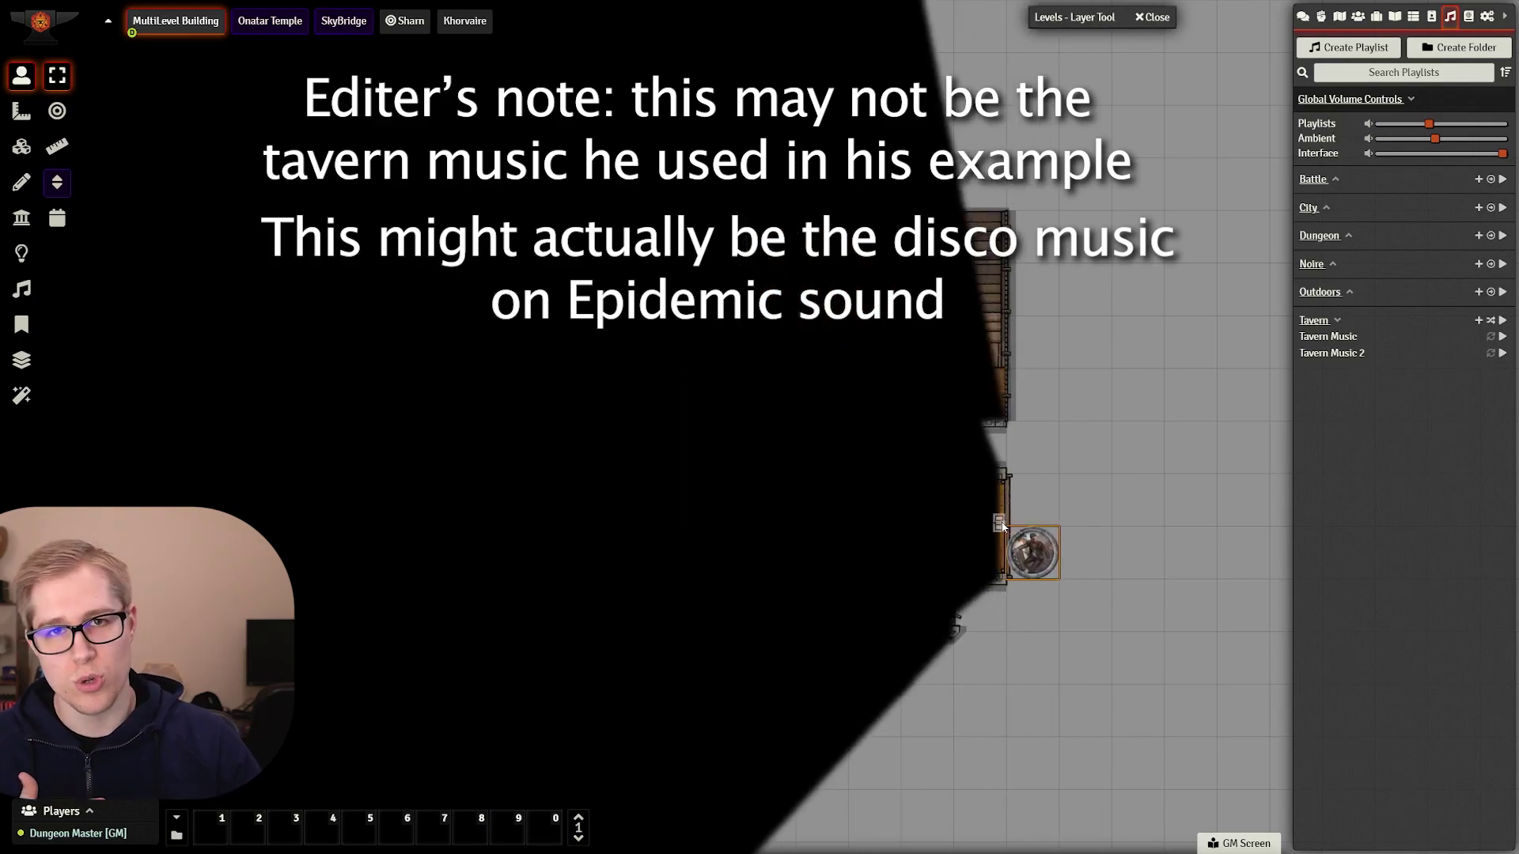
{"action": "left_click", "coordinate": [999, 523]}
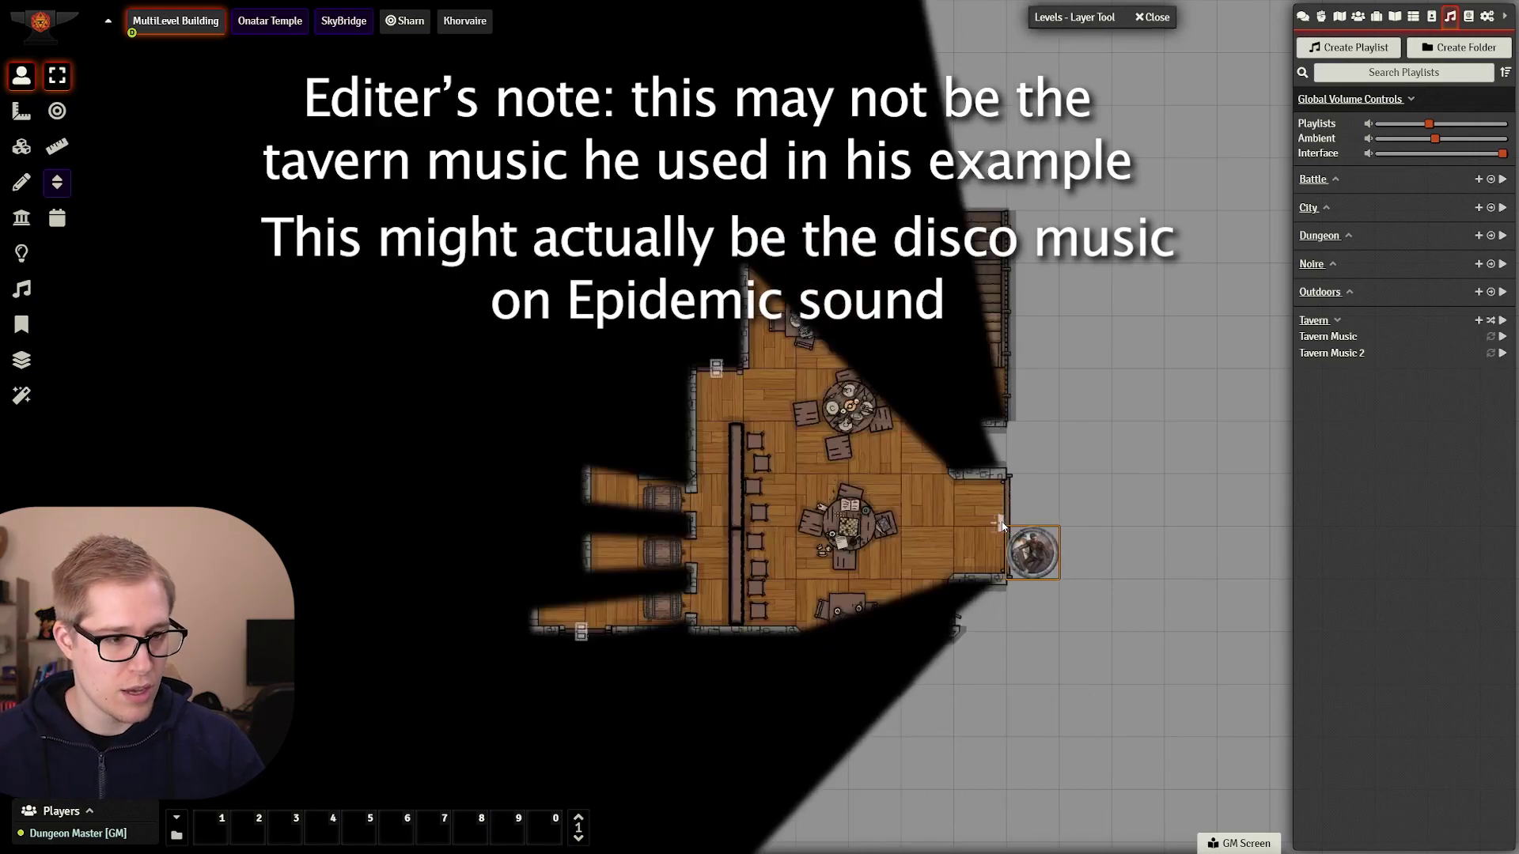
{"action": "key", "text": "Left"}
{"action": "key", "text": "Left"}
{"action": "key", "text": "Left"}
{"action": "key", "text": "Up"}
{"action": "key", "text": "Up"}
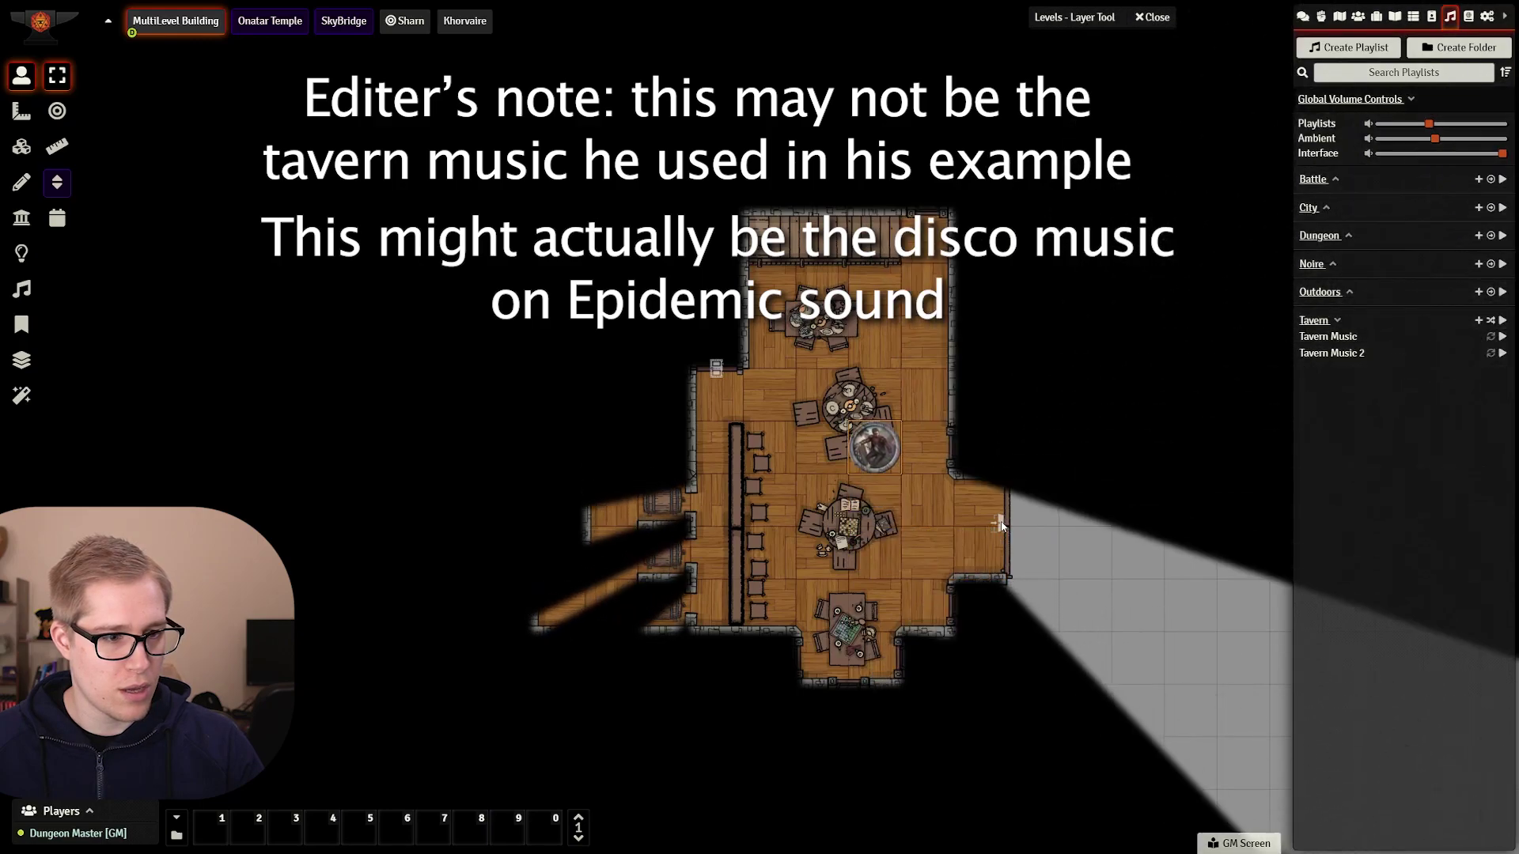
{"action": "key", "text": "Right"}
{"action": "key", "text": "Right"}
{"action": "key", "text": "Right"}
{"action": "key", "text": "Right"}
{"action": "key", "text": "Down"}
{"action": "key", "text": "Down"}
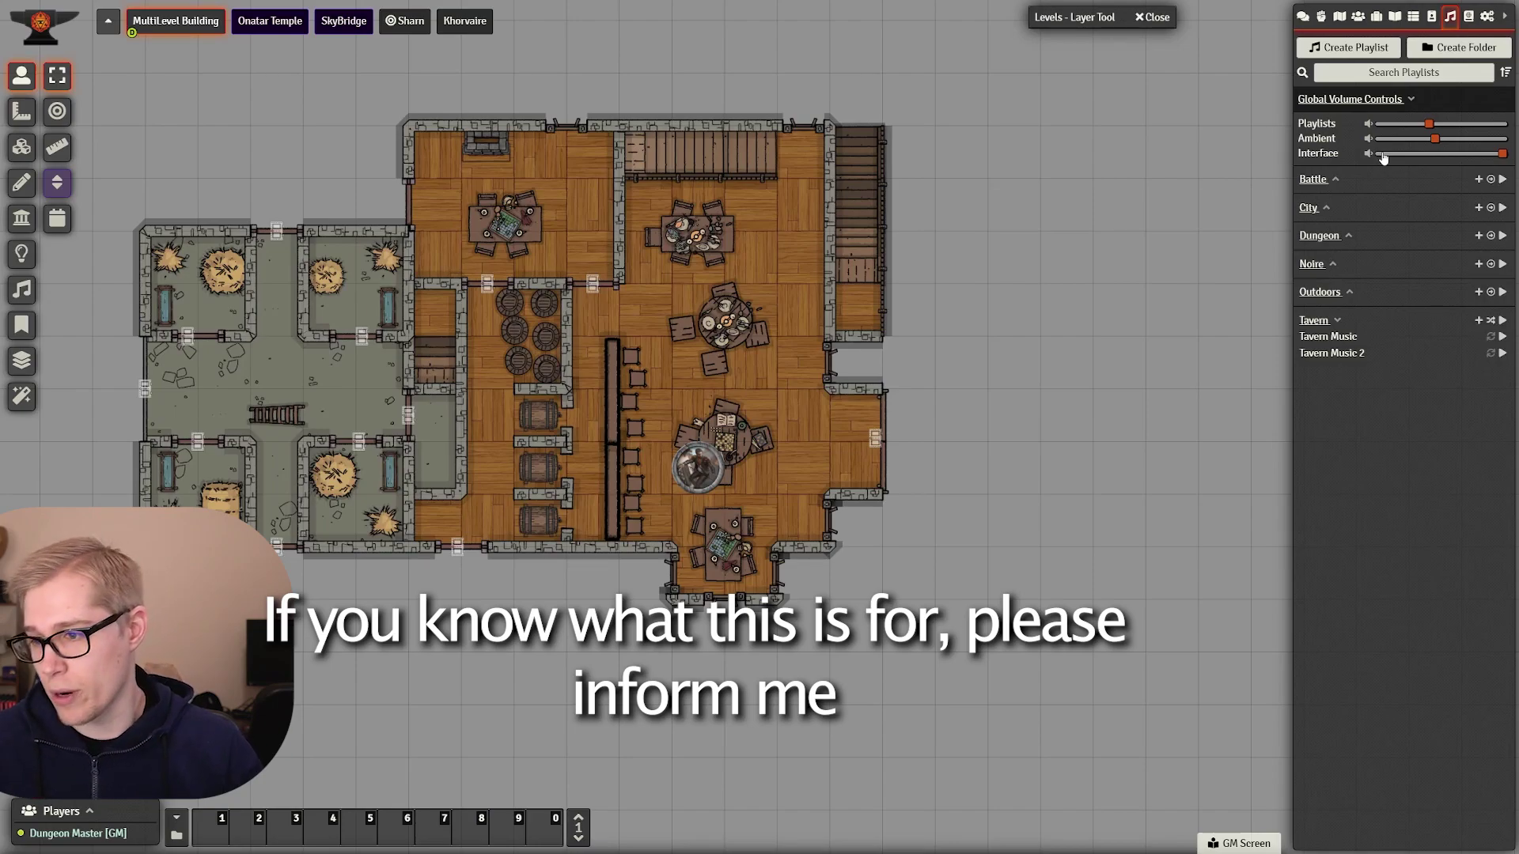
Set the MultiLevel Building scene's Scene Playlist to Tavern in its configuration
{"action": "right_click", "coordinate": [182, 29]}
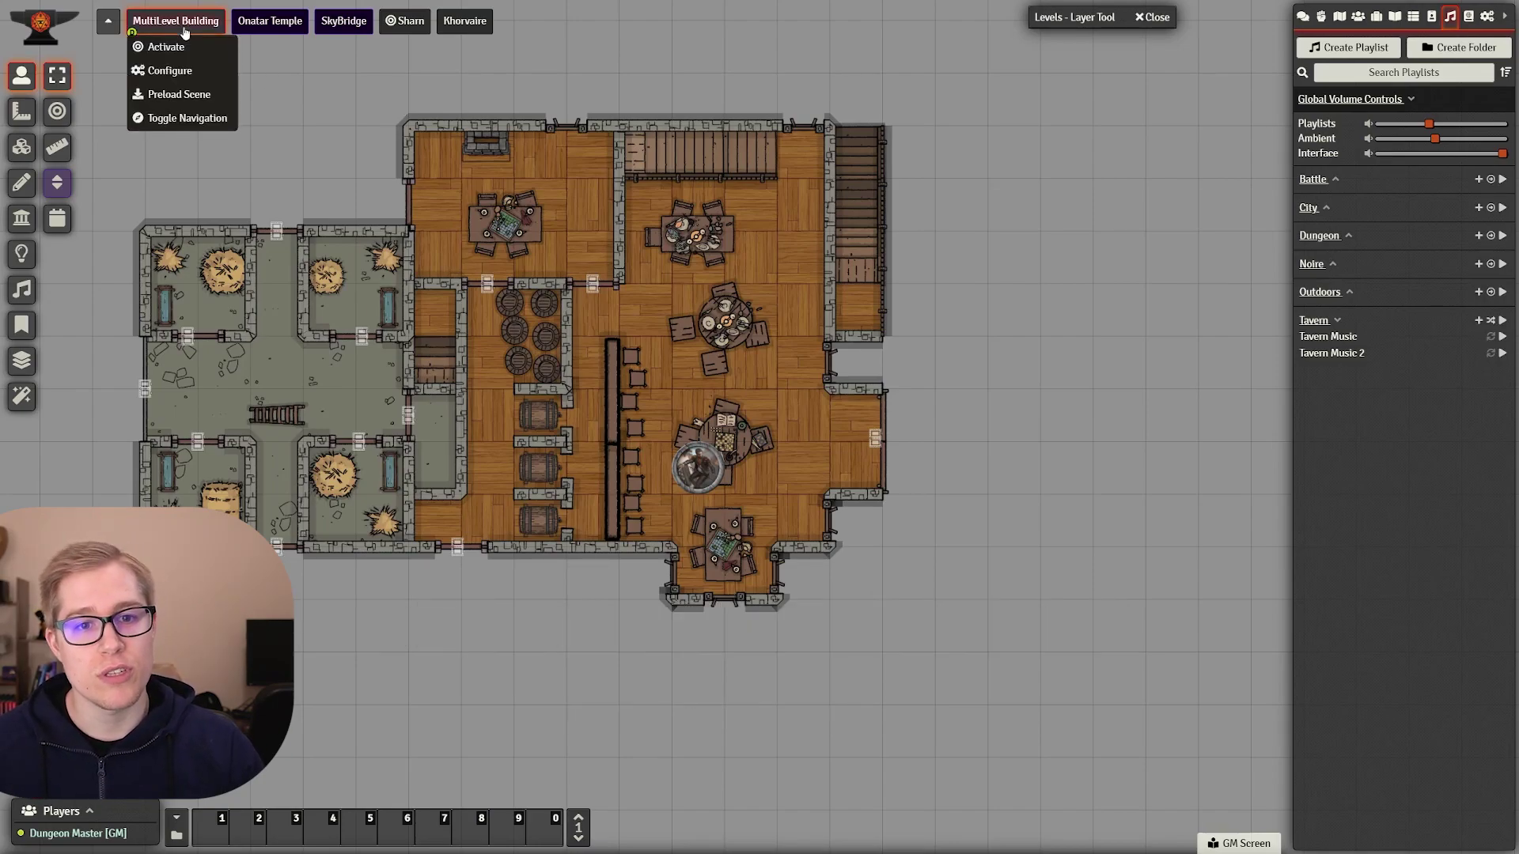
{"action": "left_click", "coordinate": [170, 72]}
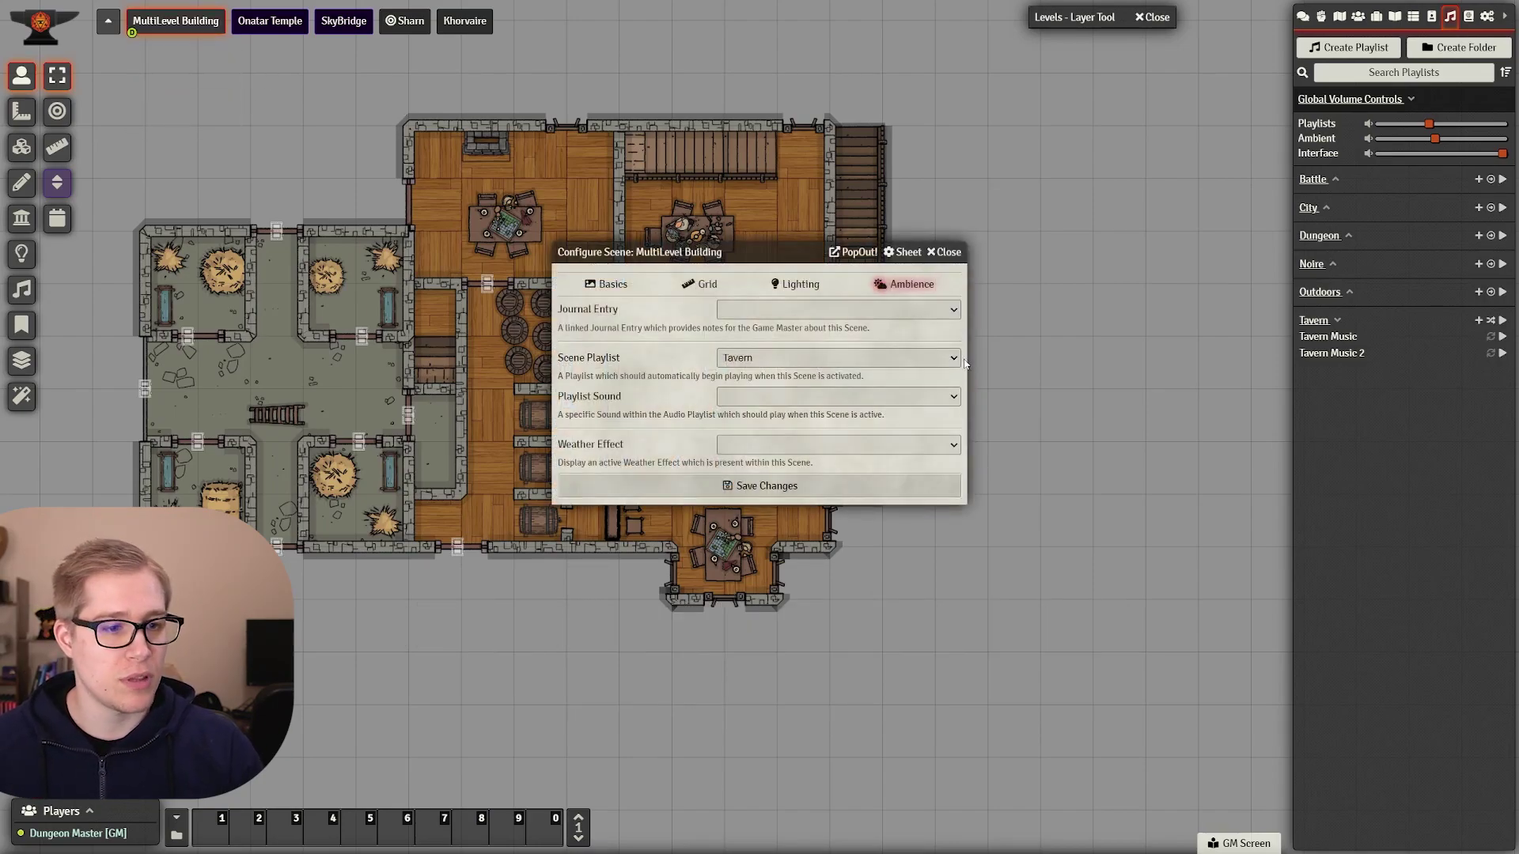
{"action": "left_click", "coordinate": [743, 359]}
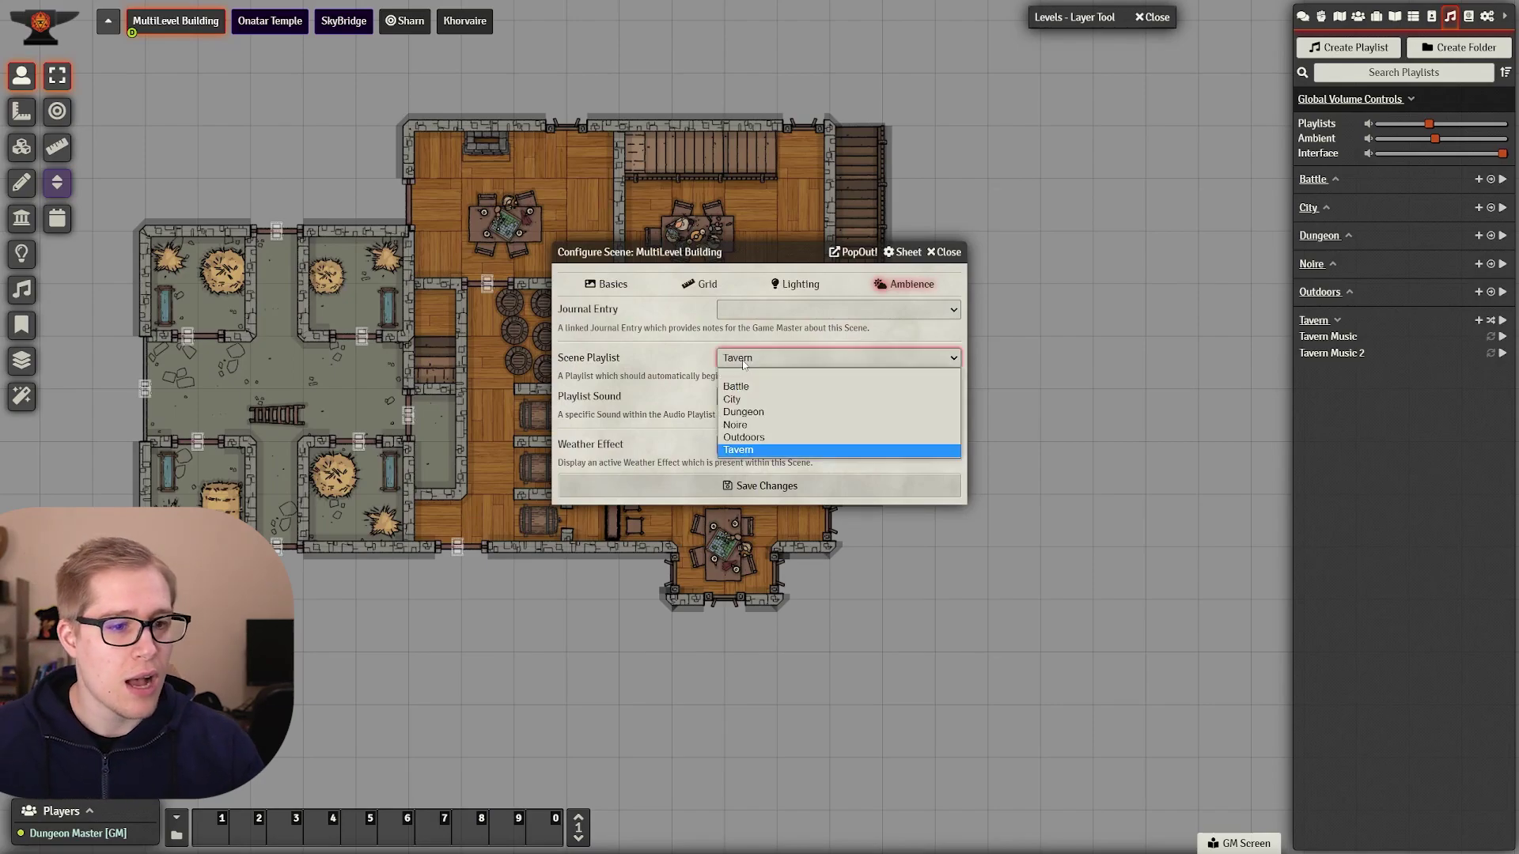
{"action": "left_click", "coordinate": [748, 360]}
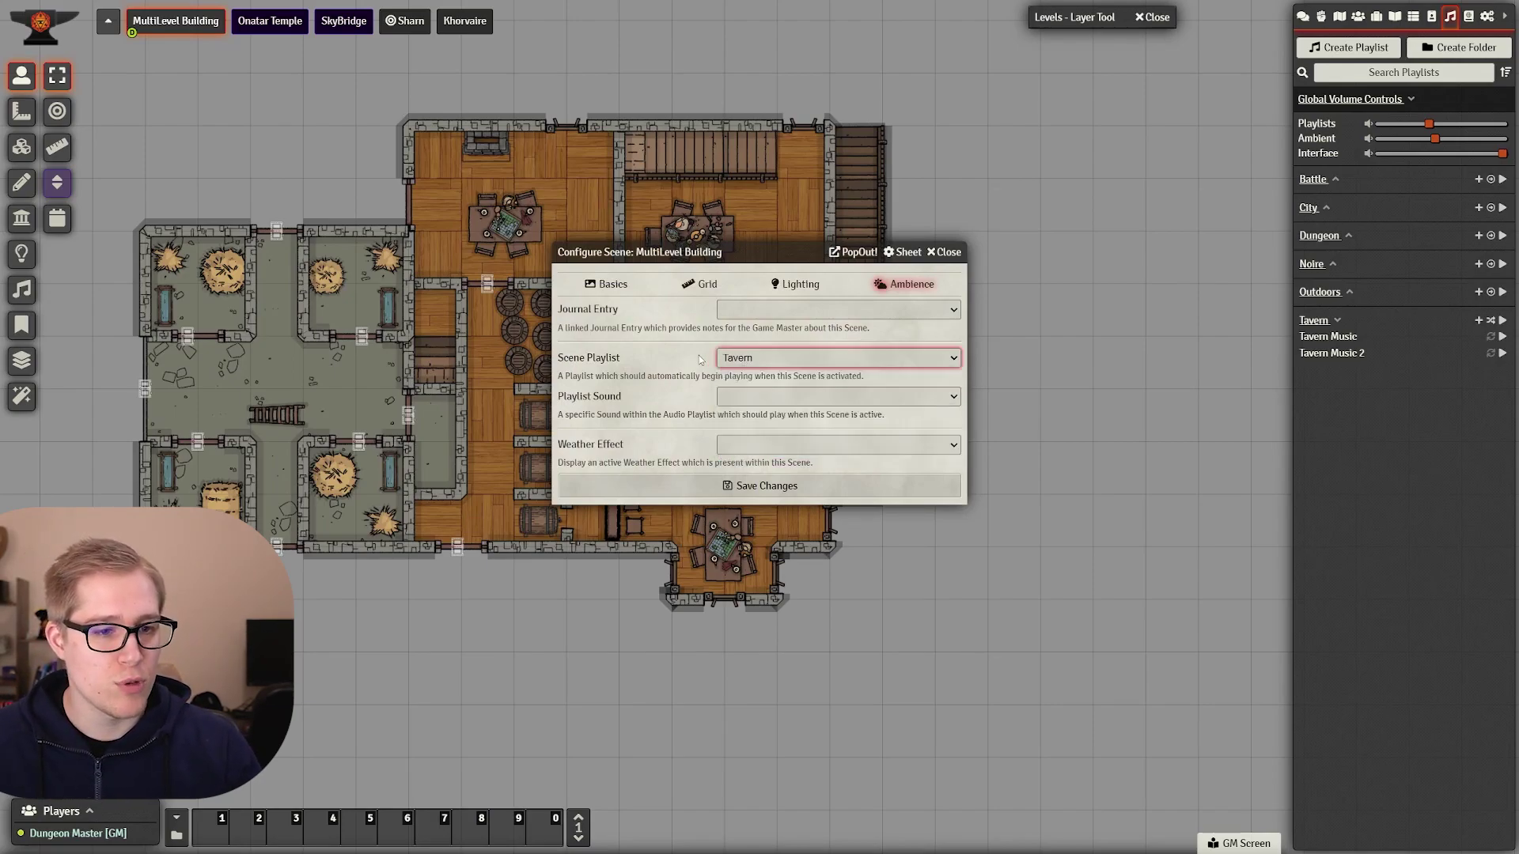
{"action": "left_click", "coordinate": [763, 362]}
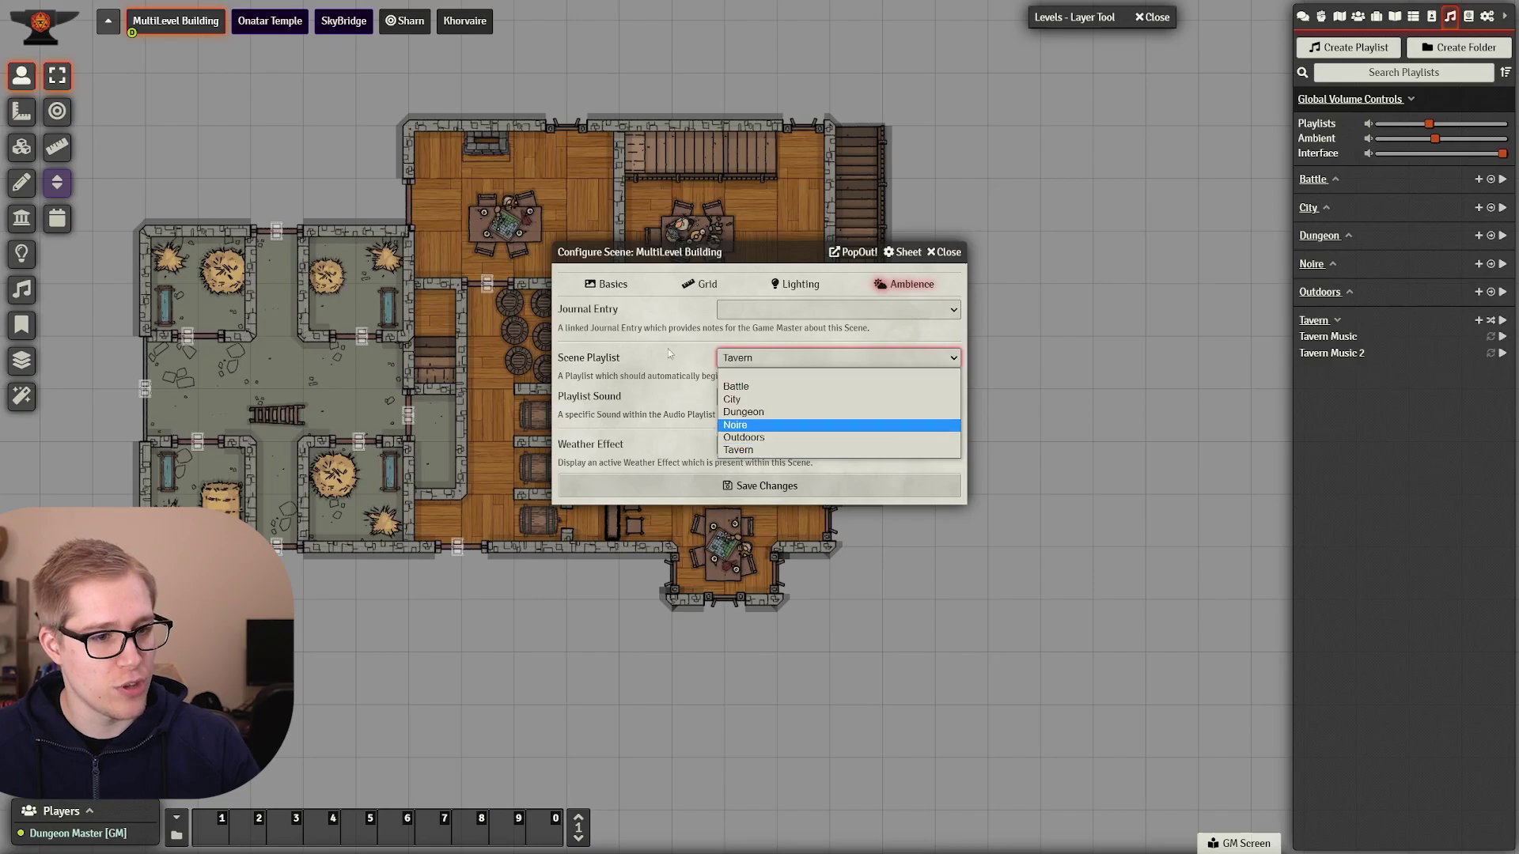
{"action": "left_click", "coordinate": [738, 449]}
Choose Tavern Music as the scene's playlist sound, save, and stop playback
{"action": "left_click", "coordinate": [776, 404]}
{"action": "left_click", "coordinate": [779, 426]}
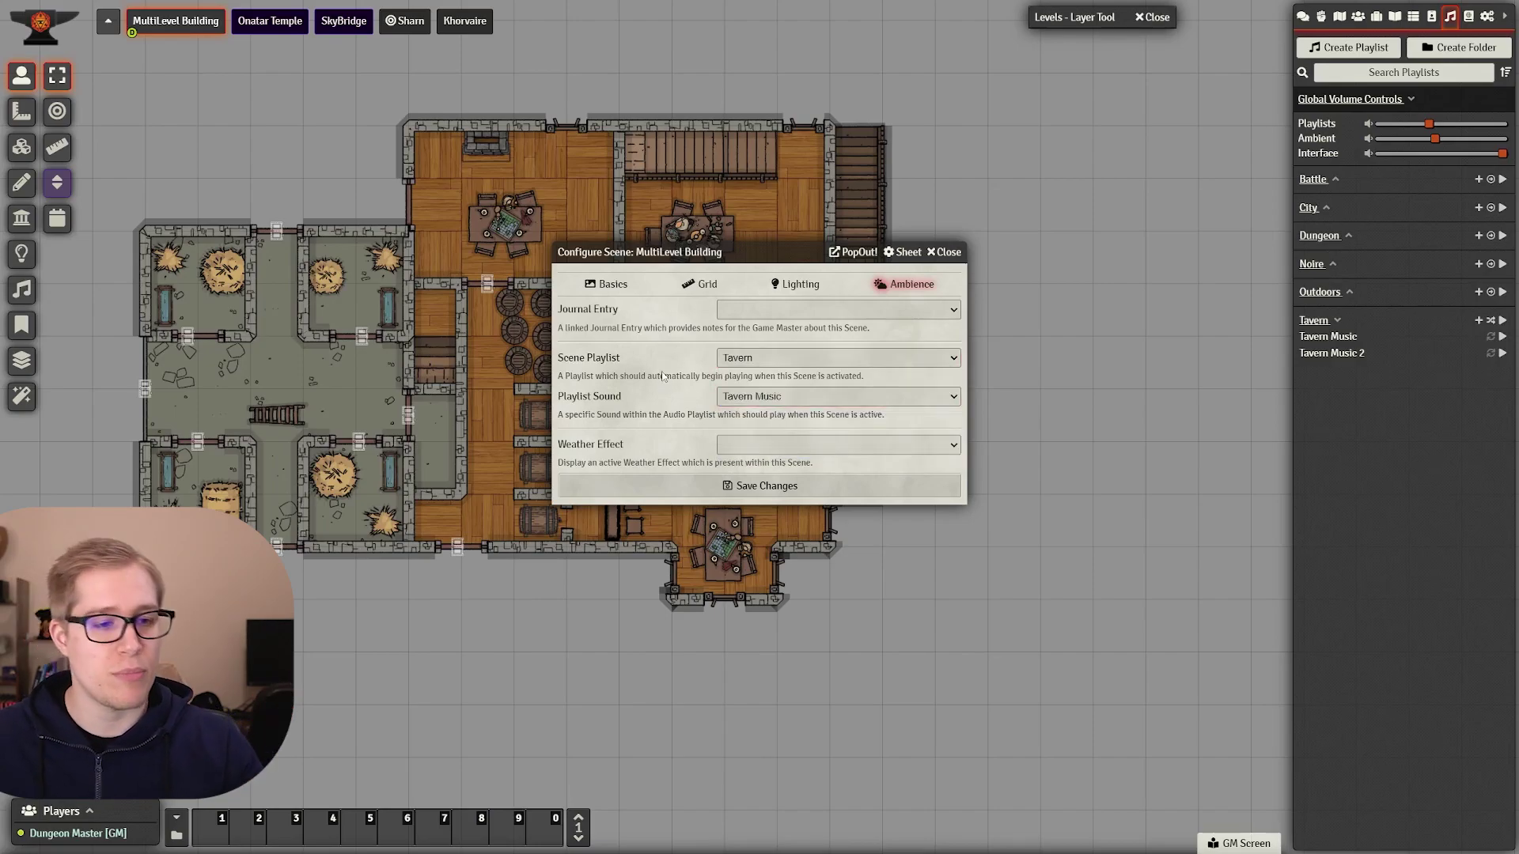
{"action": "left_click", "coordinate": [766, 485]}
{"action": "left_click", "coordinate": [1503, 206]}
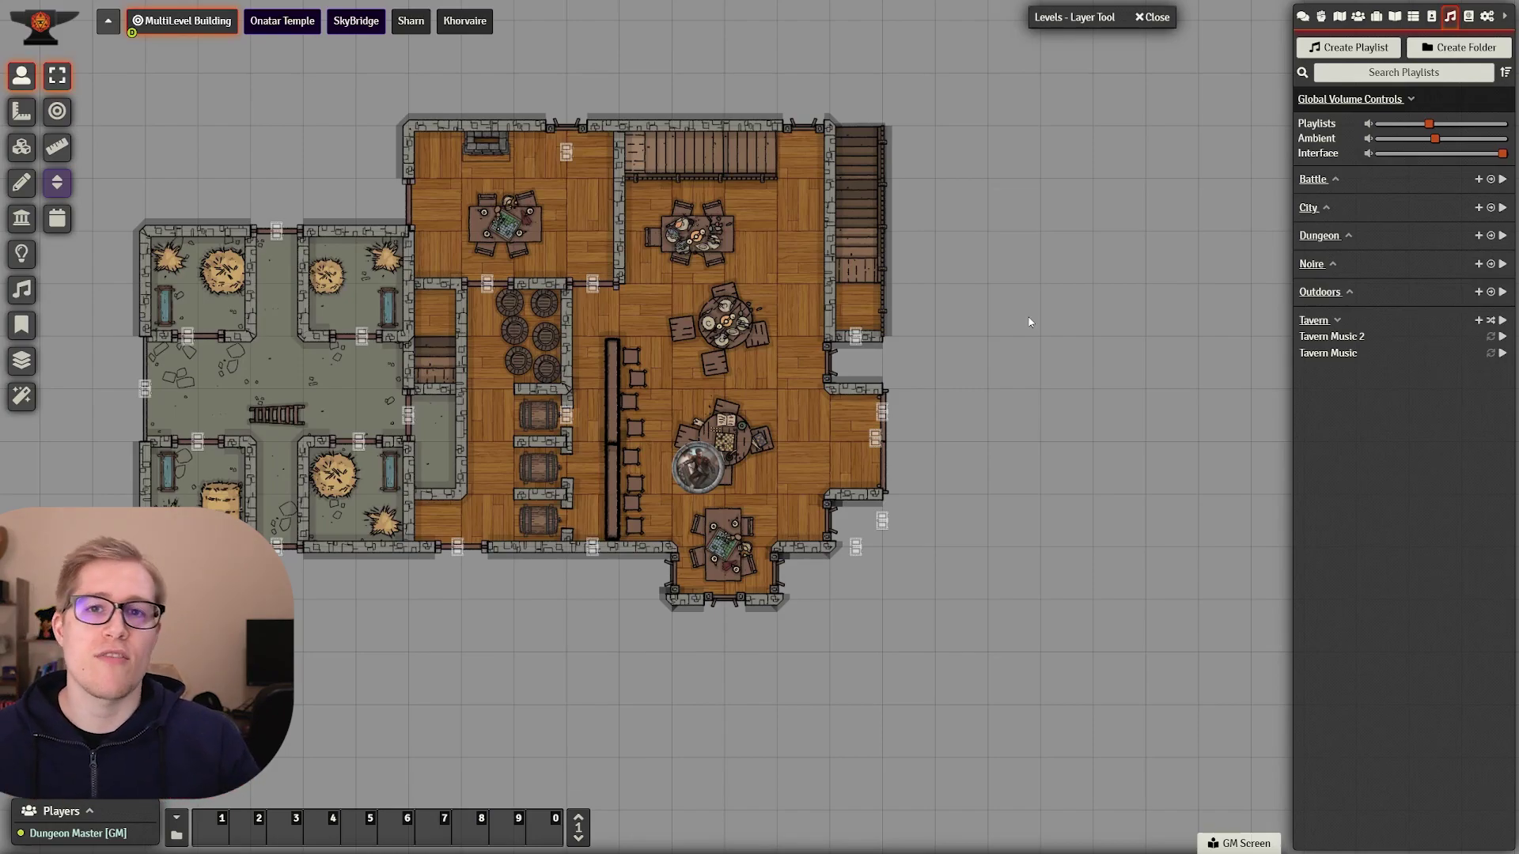
Collapse the Tavern playlist header to hide Tavern Music and Tavern Music 2
{"action": "left_click", "coordinate": [1326, 321]}
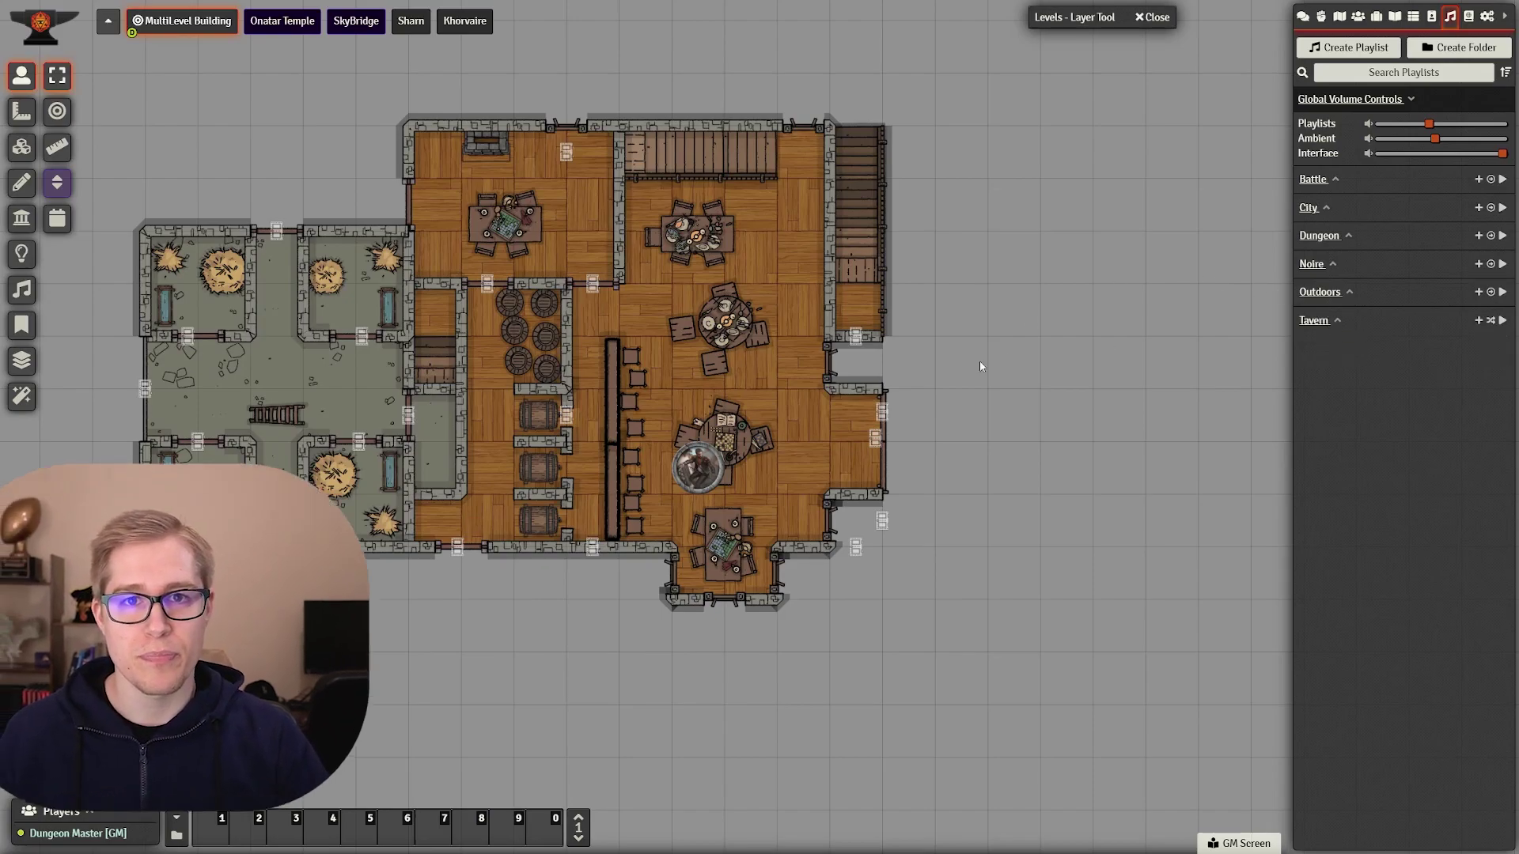